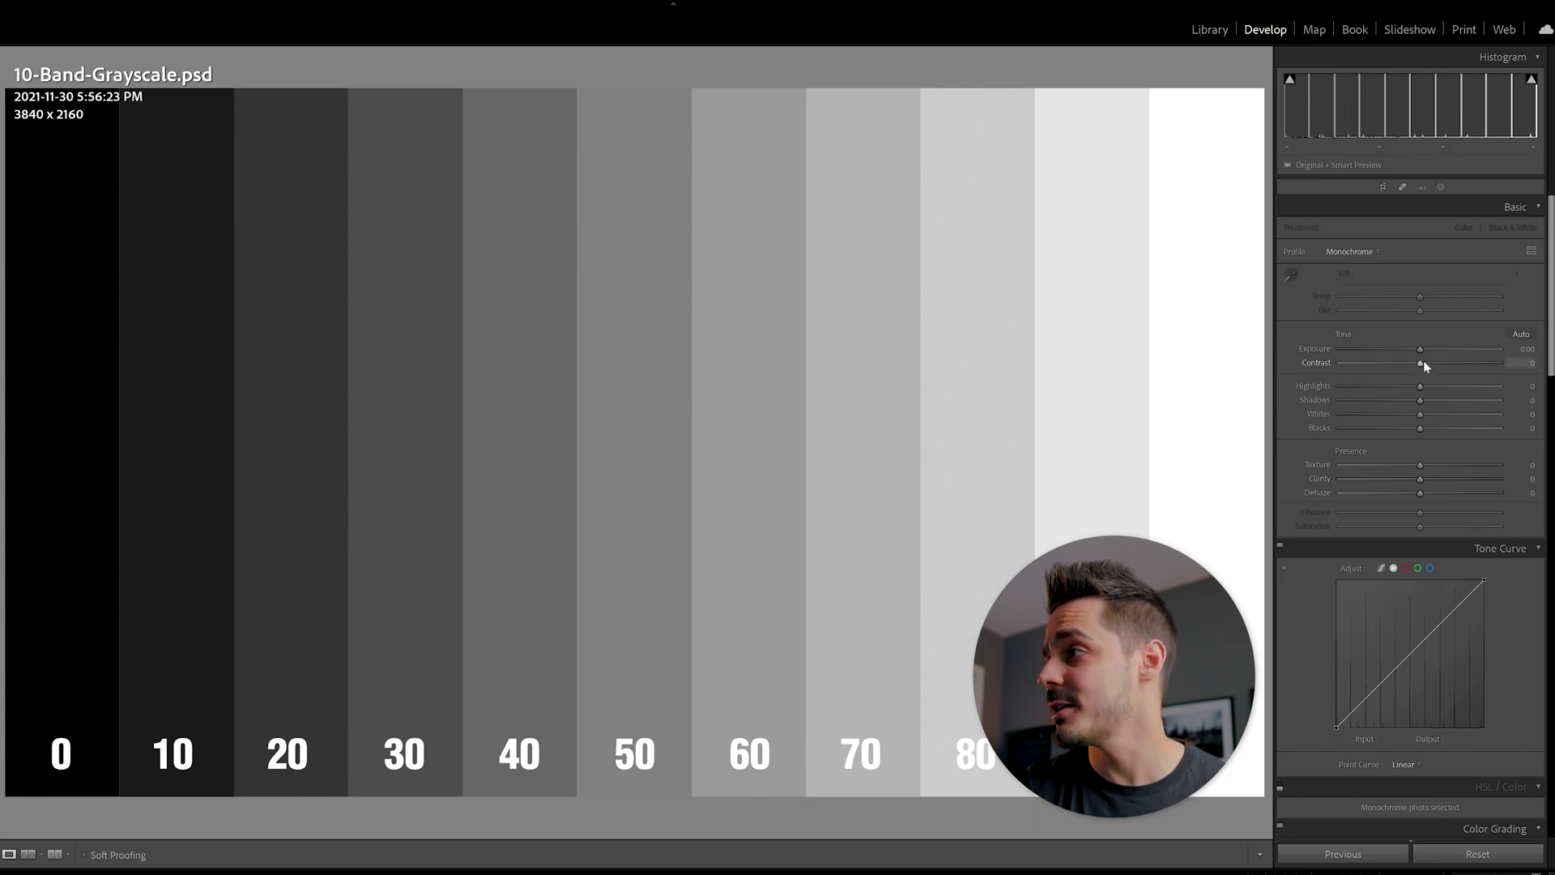
# Push Contrast on the grayscale bands up to +75, then down to -68.
pyautogui.moveTo(1422, 361); pyautogui.dragTo(1510, 368)
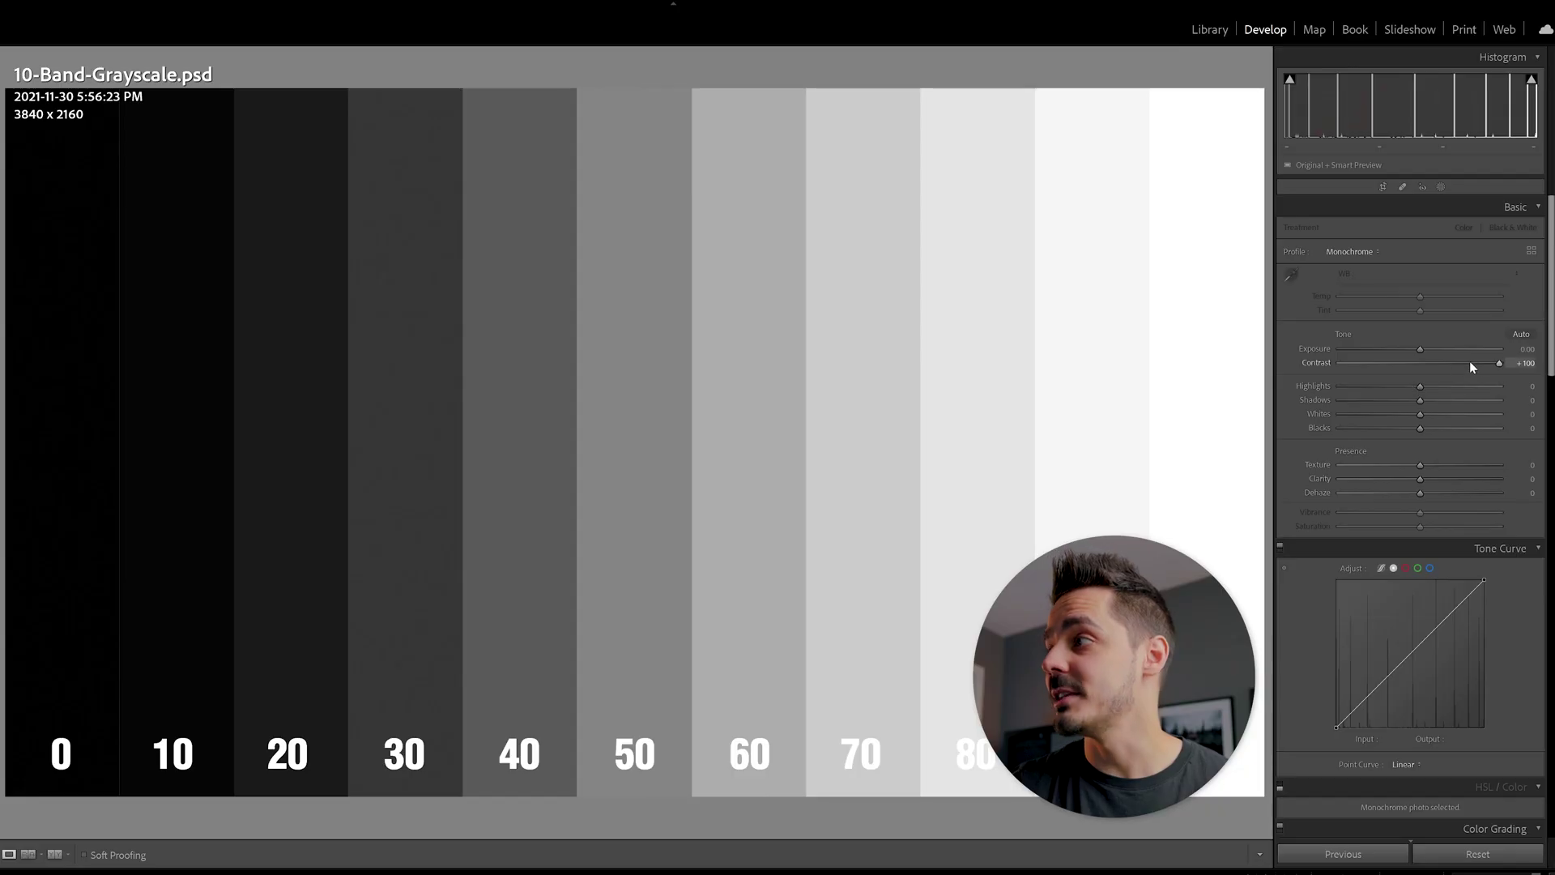
pyautogui.moveTo(1469, 362); pyautogui.dragTo(1314, 367)
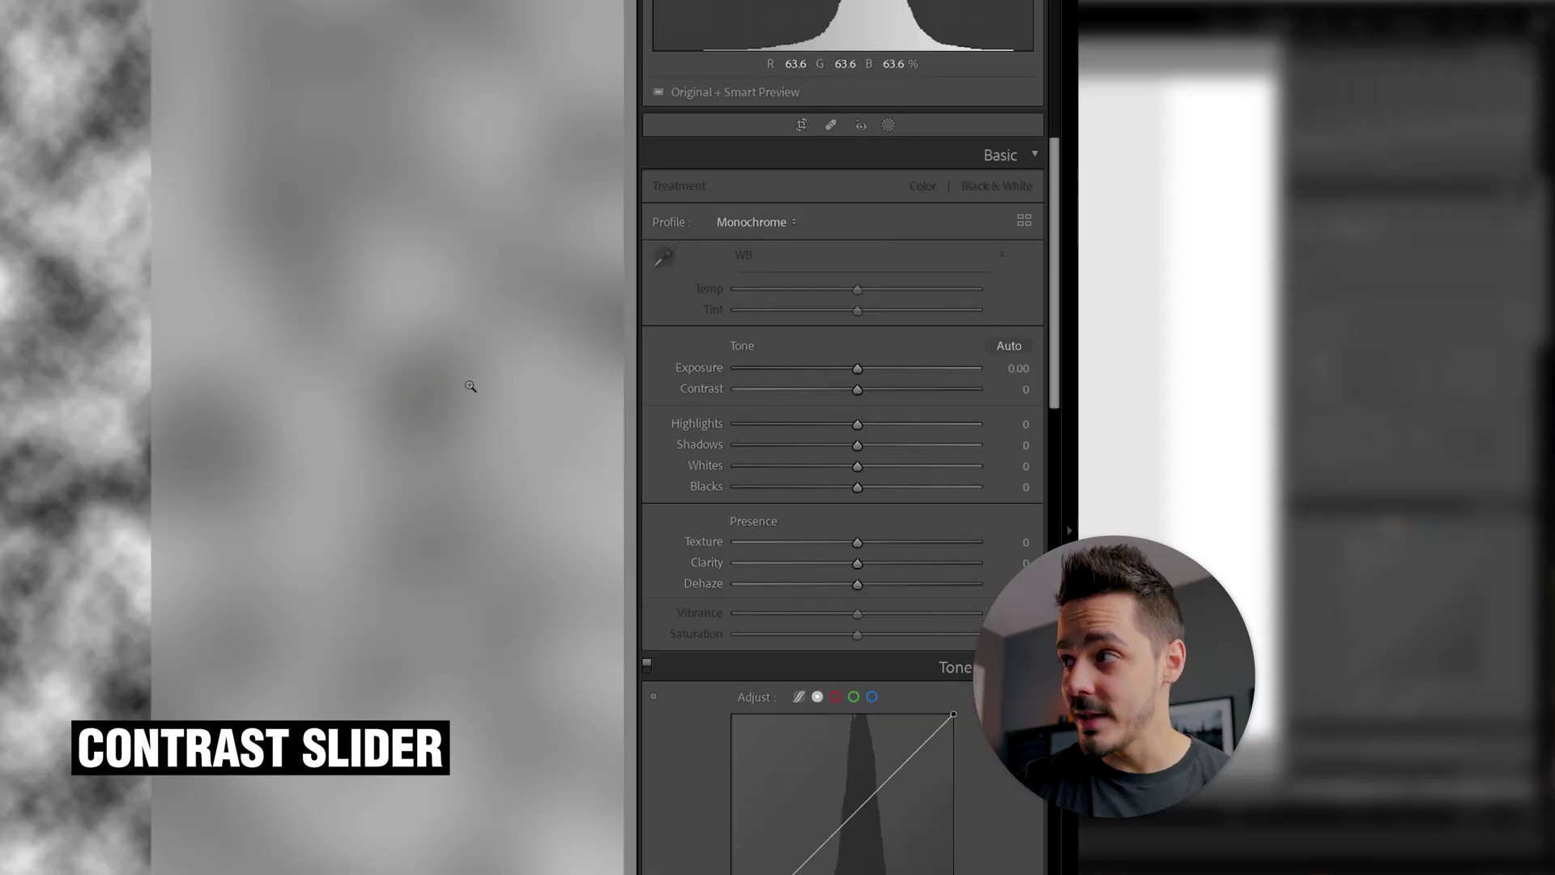
pyautogui.moveTo(862, 390); pyautogui.dragTo(895, 383)
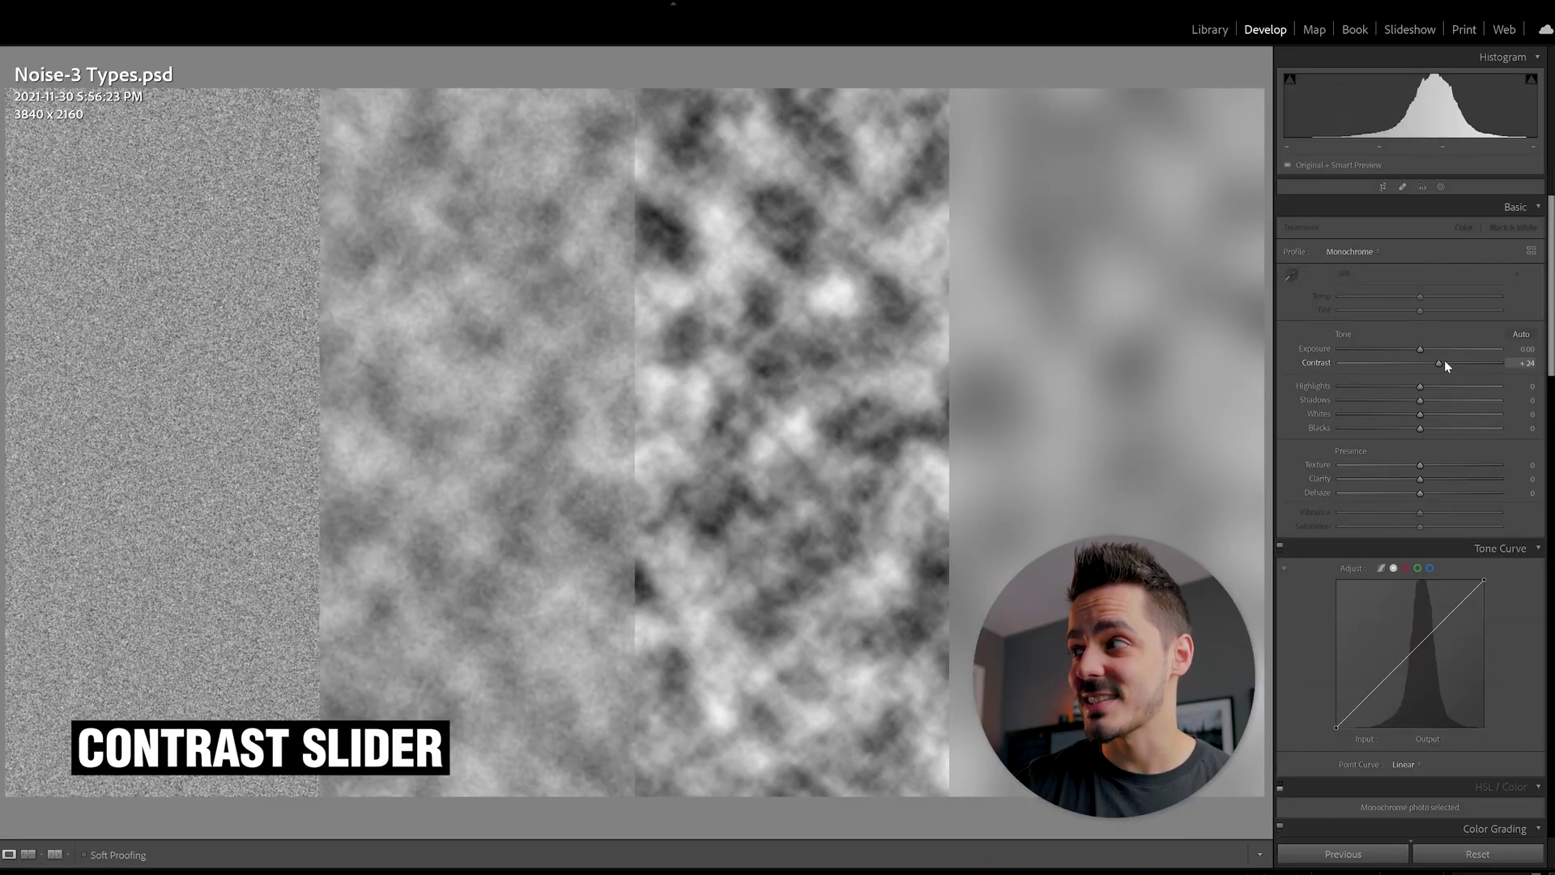
pyautogui.moveTo(1489, 363); pyautogui.dragTo(1496, 363)
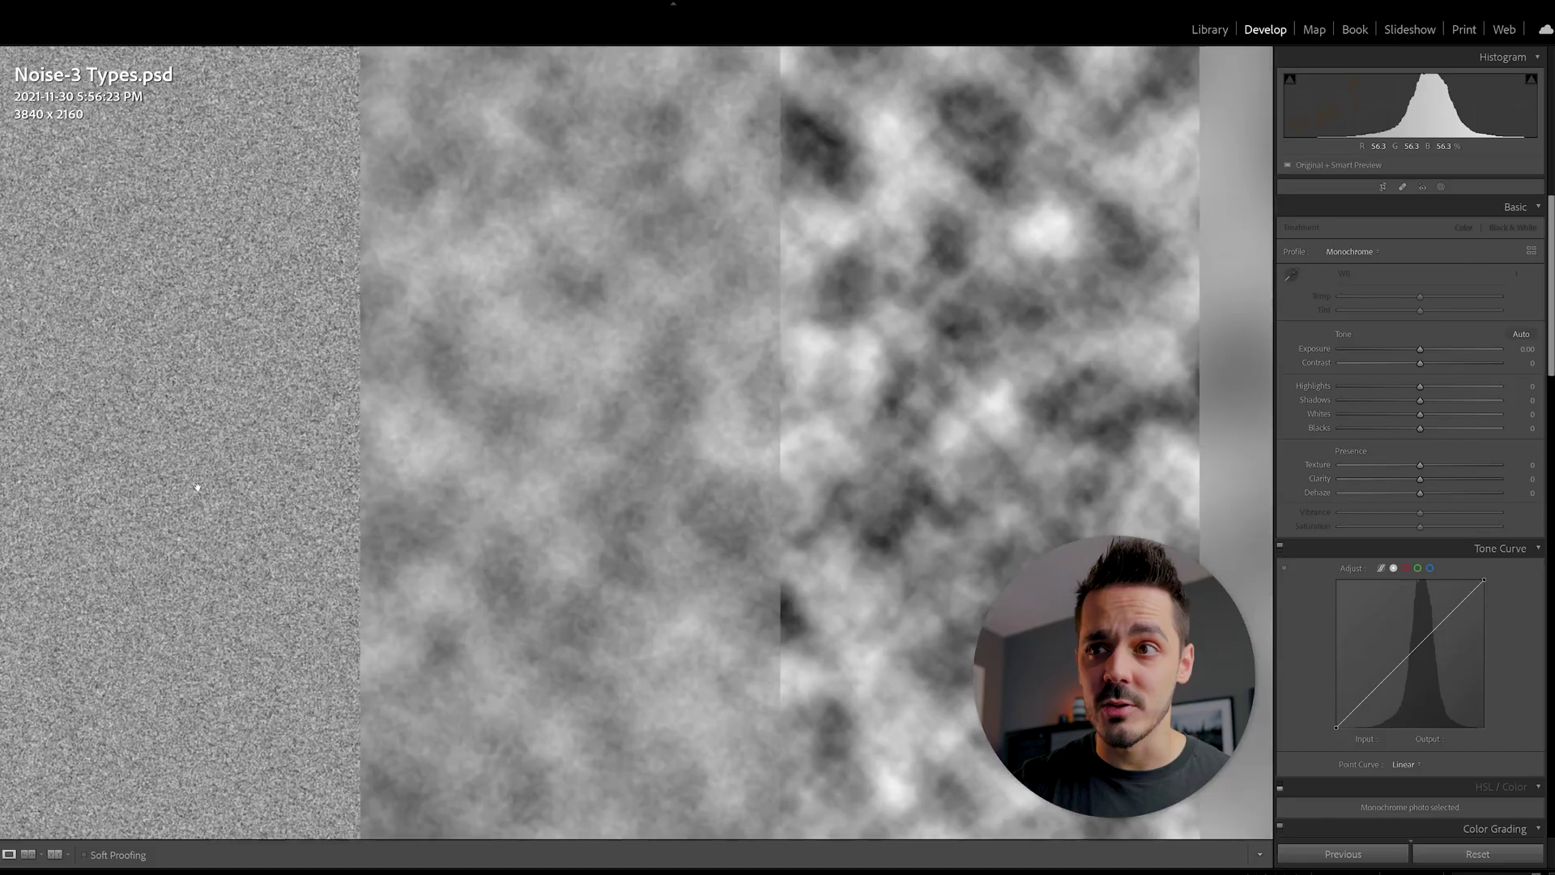
pyautogui.moveTo(161, 480); pyautogui.dragTo(354, 470)
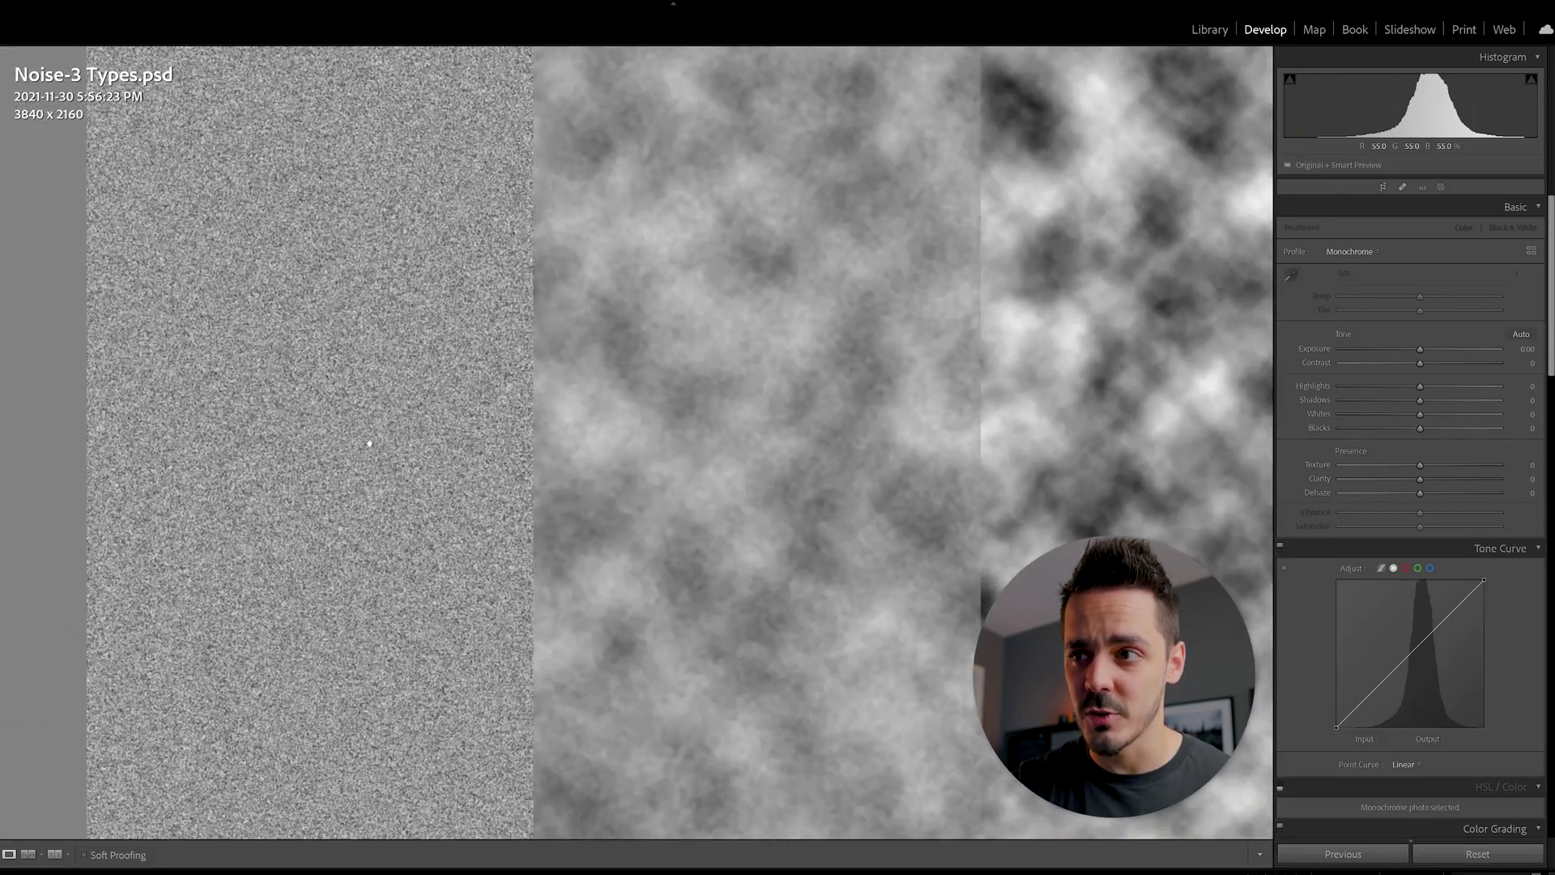
pyautogui.click(370, 444)
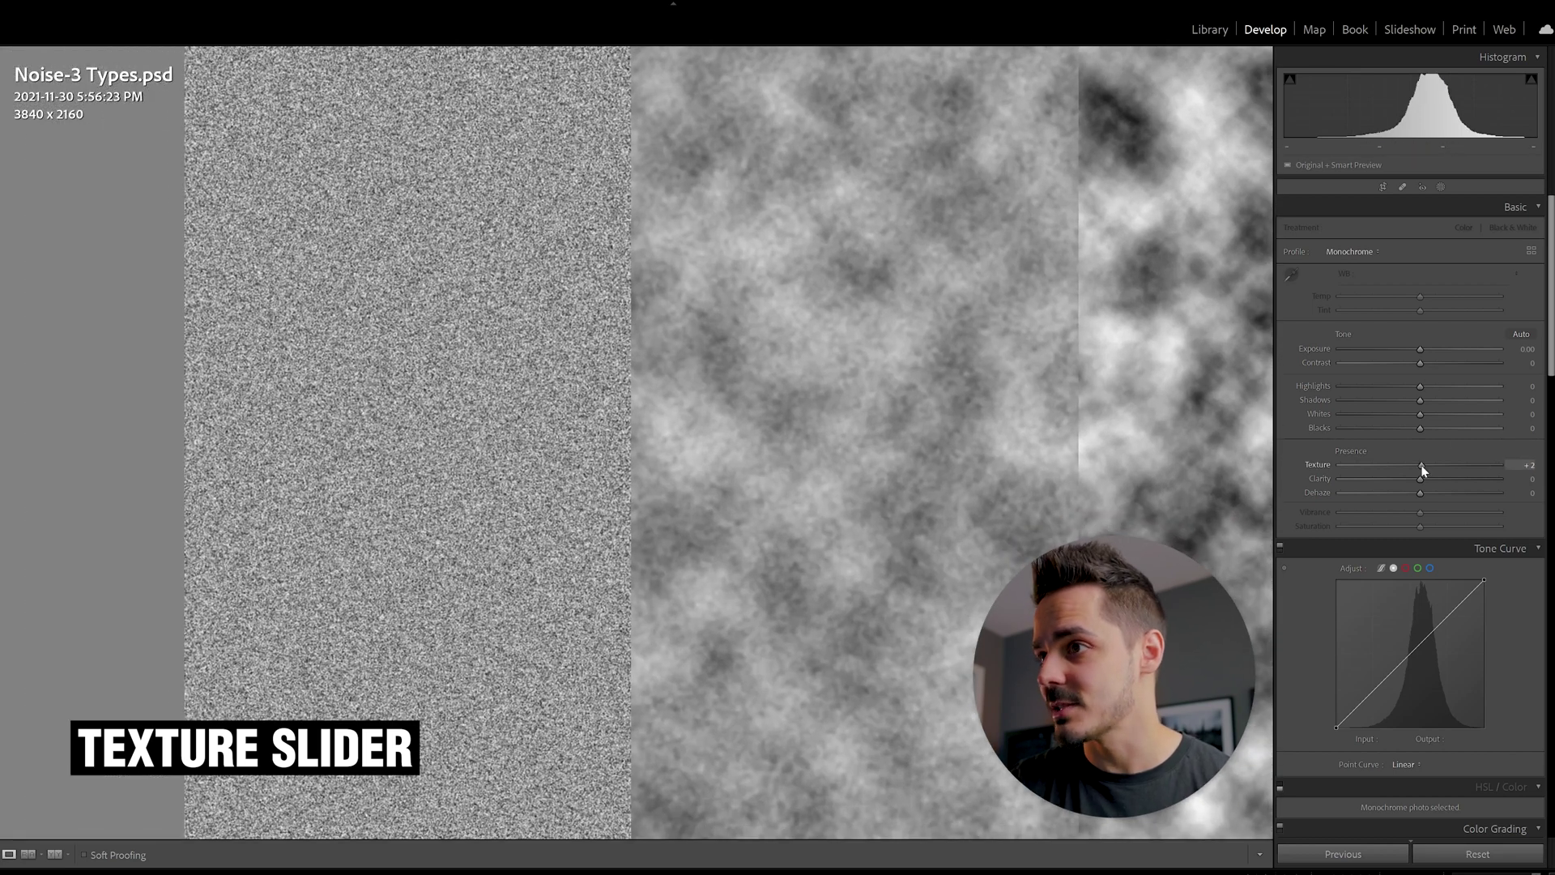
pyautogui.moveTo(1423, 464); pyautogui.dragTo(1545, 460)
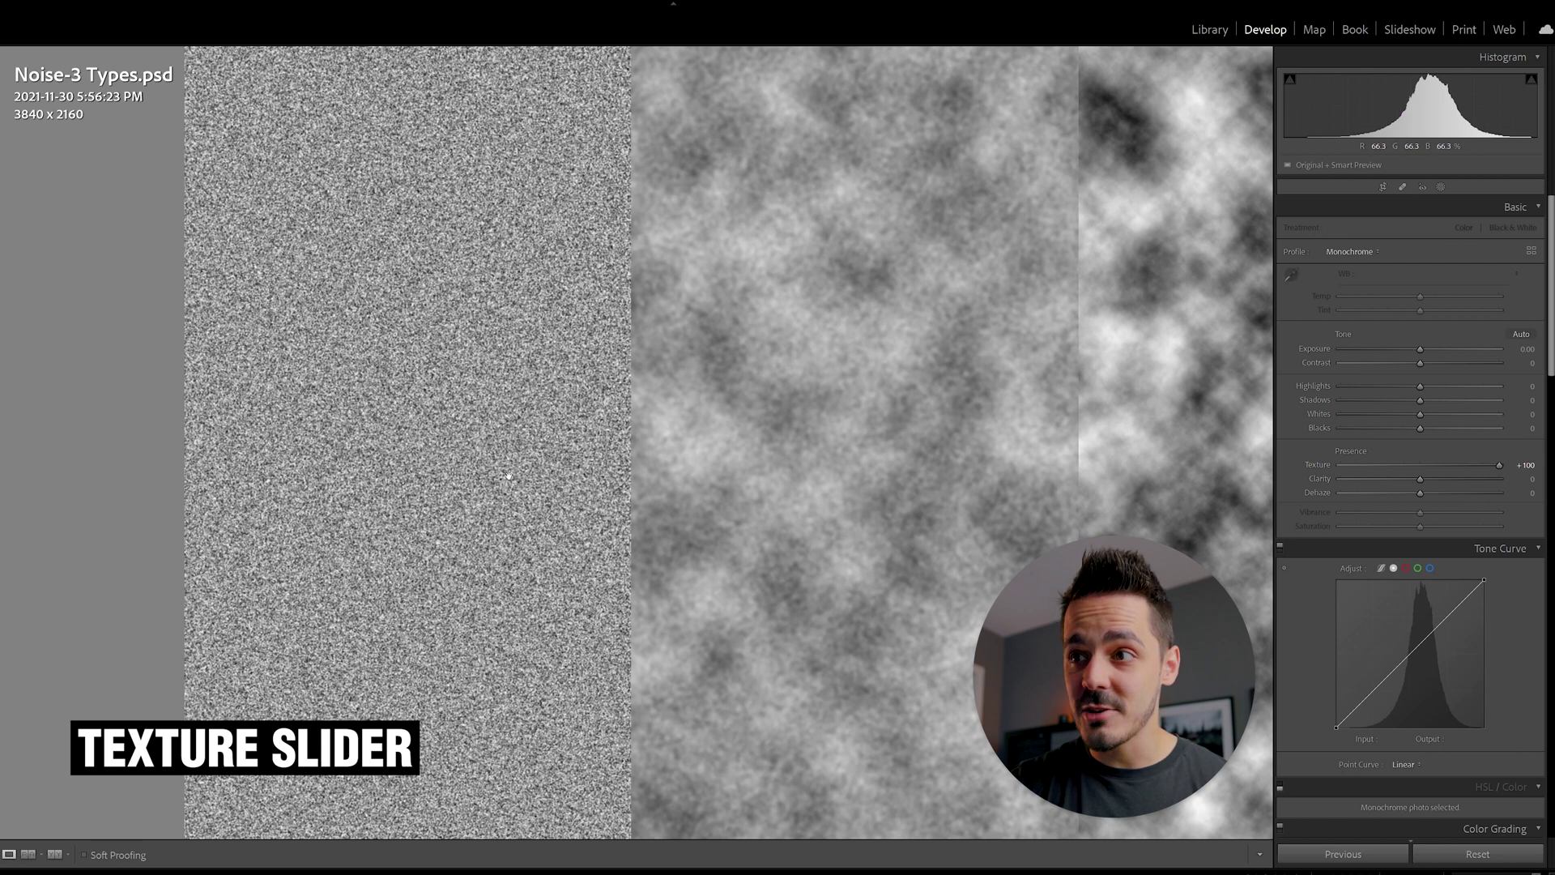
pyautogui.moveTo(899, 464); pyautogui.dragTo(638, 401)
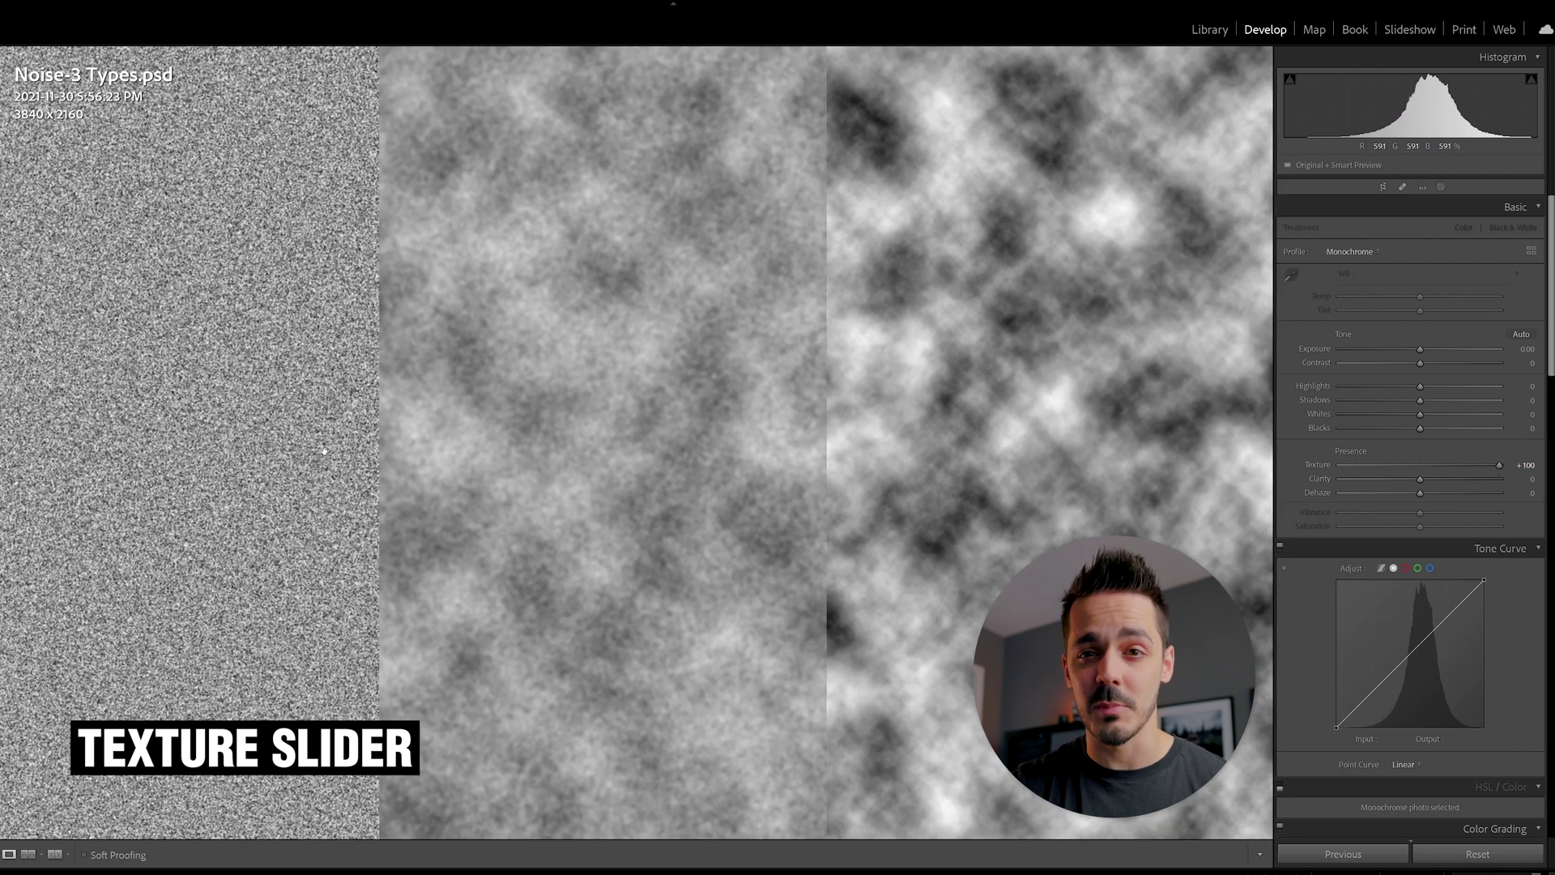
pyautogui.click(358, 442)
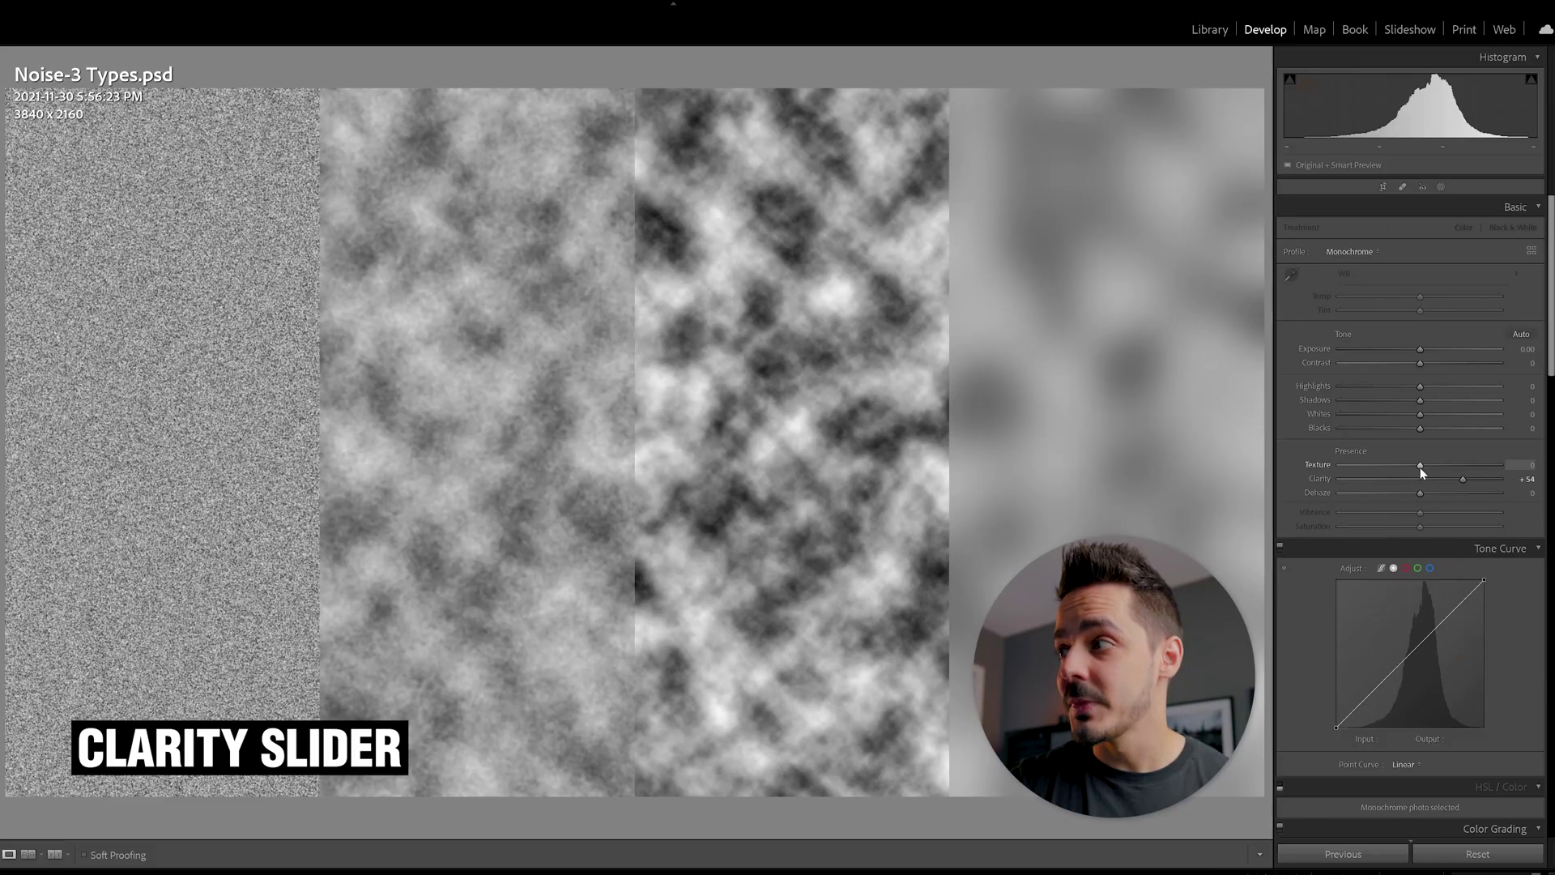
# Drop Clarity from +54 to -52, raise Texture to +67, then settle Clarity near -31.
pyautogui.moveTo(1420, 484); pyautogui.dragTo(1379, 479)
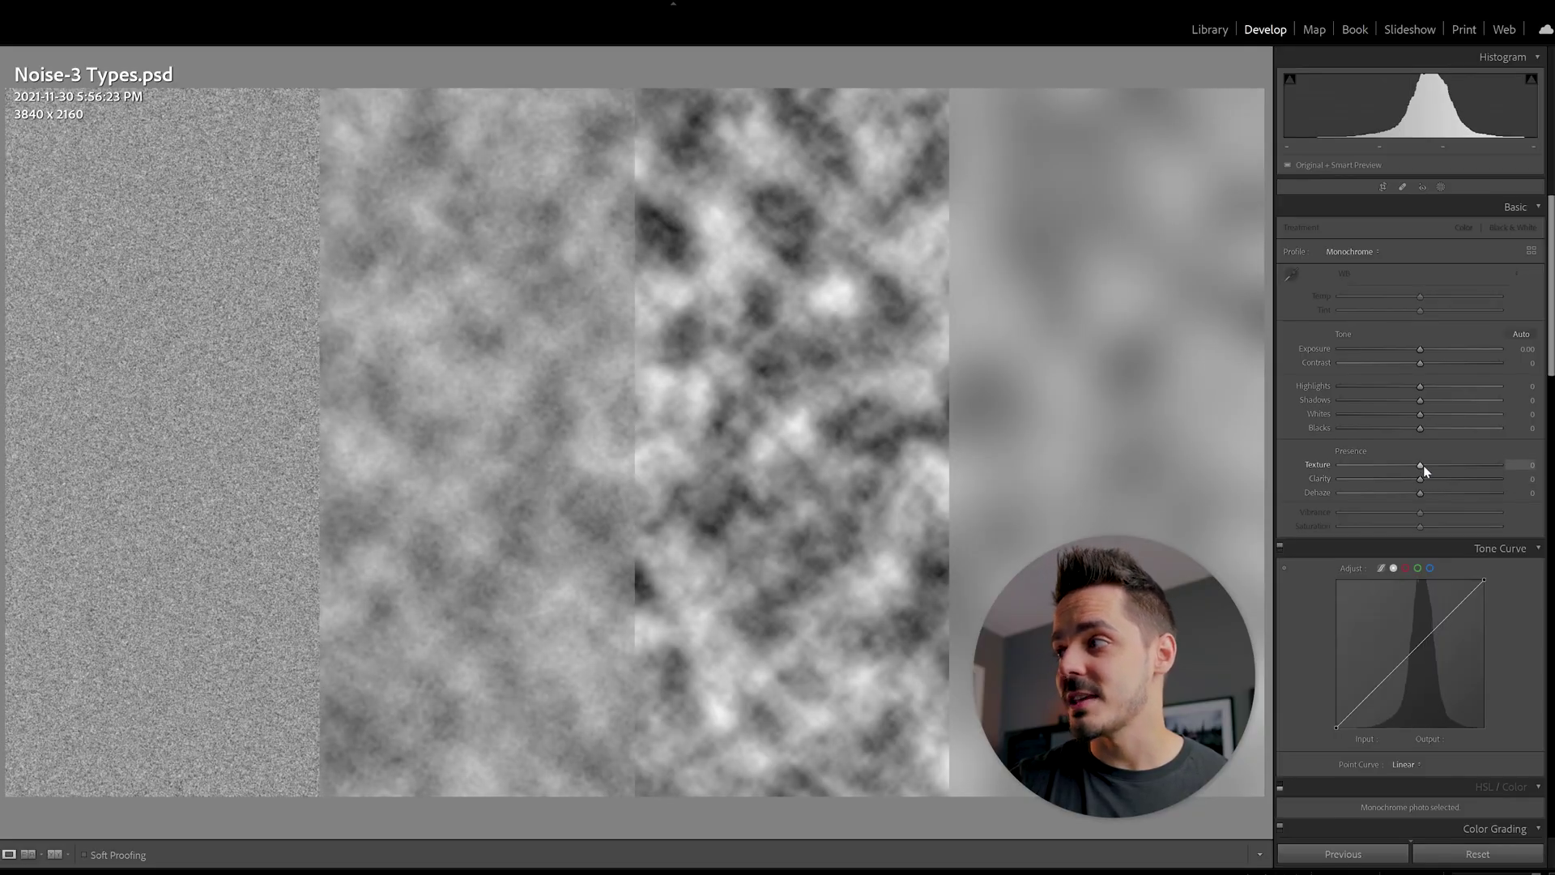
pyautogui.moveTo(1422, 465)
pyautogui.mouseDown()
pyautogui.moveTo(1476, 452)
pyautogui.moveTo(1402, 479)
pyautogui.mouseUp()
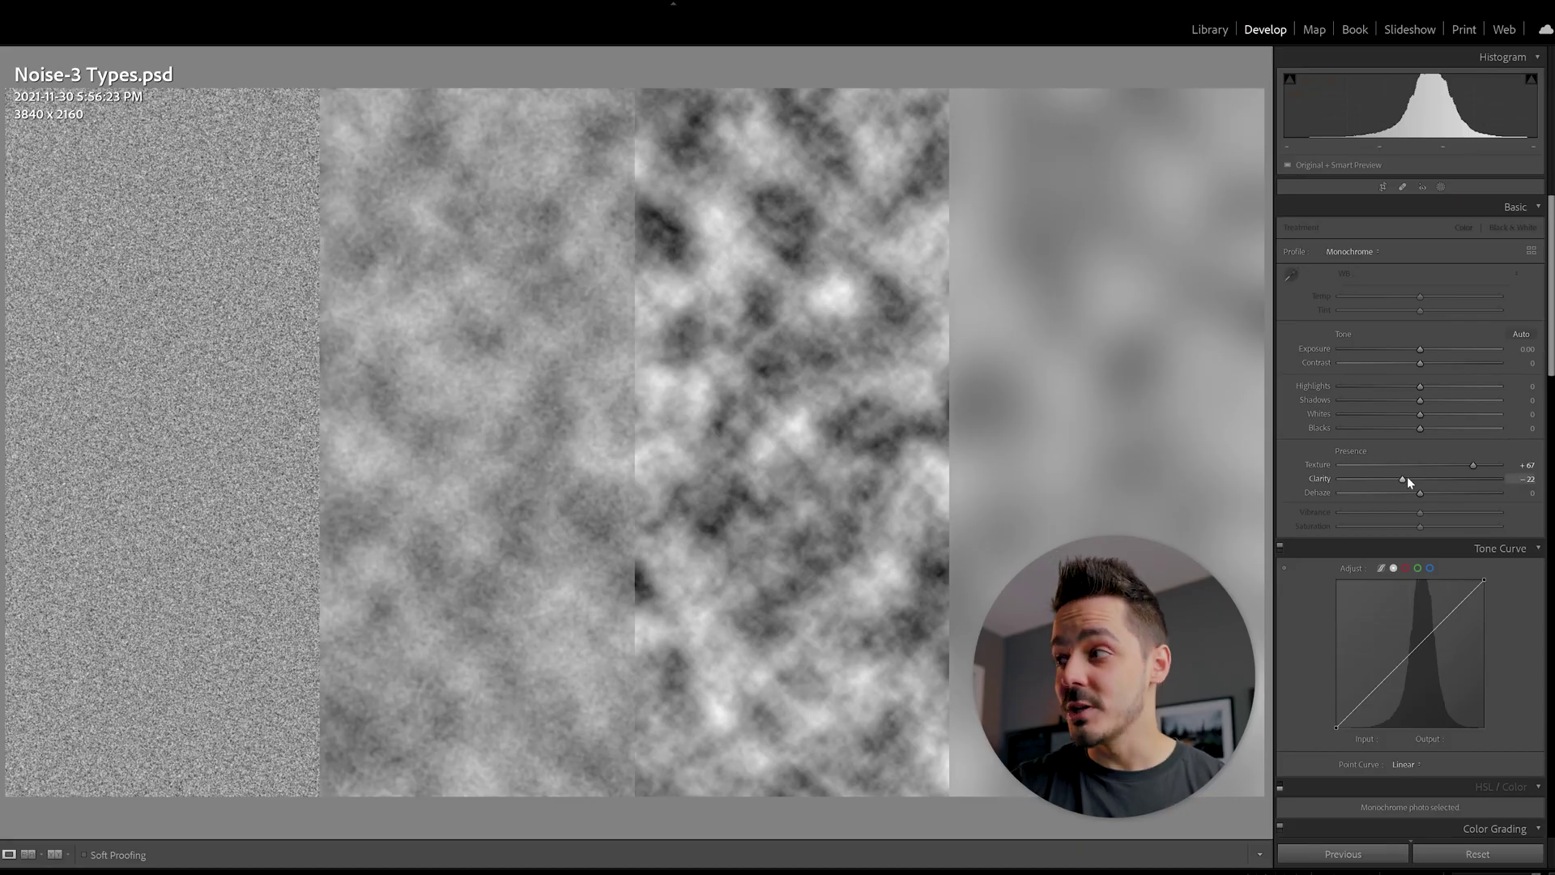
pyautogui.moveTo(1407, 478); pyautogui.dragTo(1395, 481)
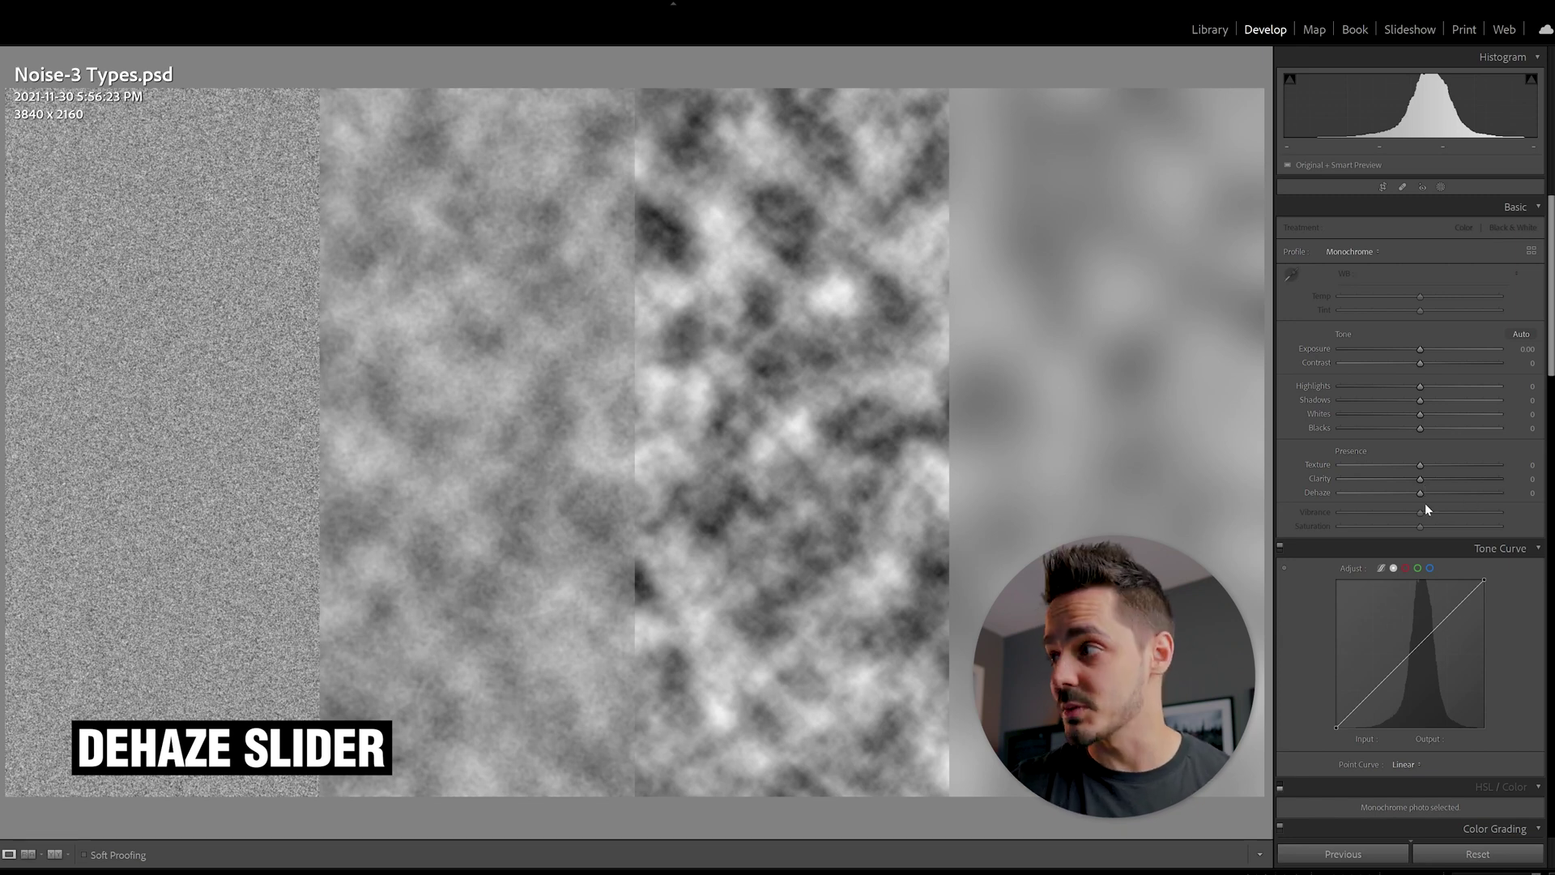
# Add a Dehaze of +56 to the noise test image.
pyautogui.moveTo(1419, 493); pyautogui.dragTo(1460, 484)
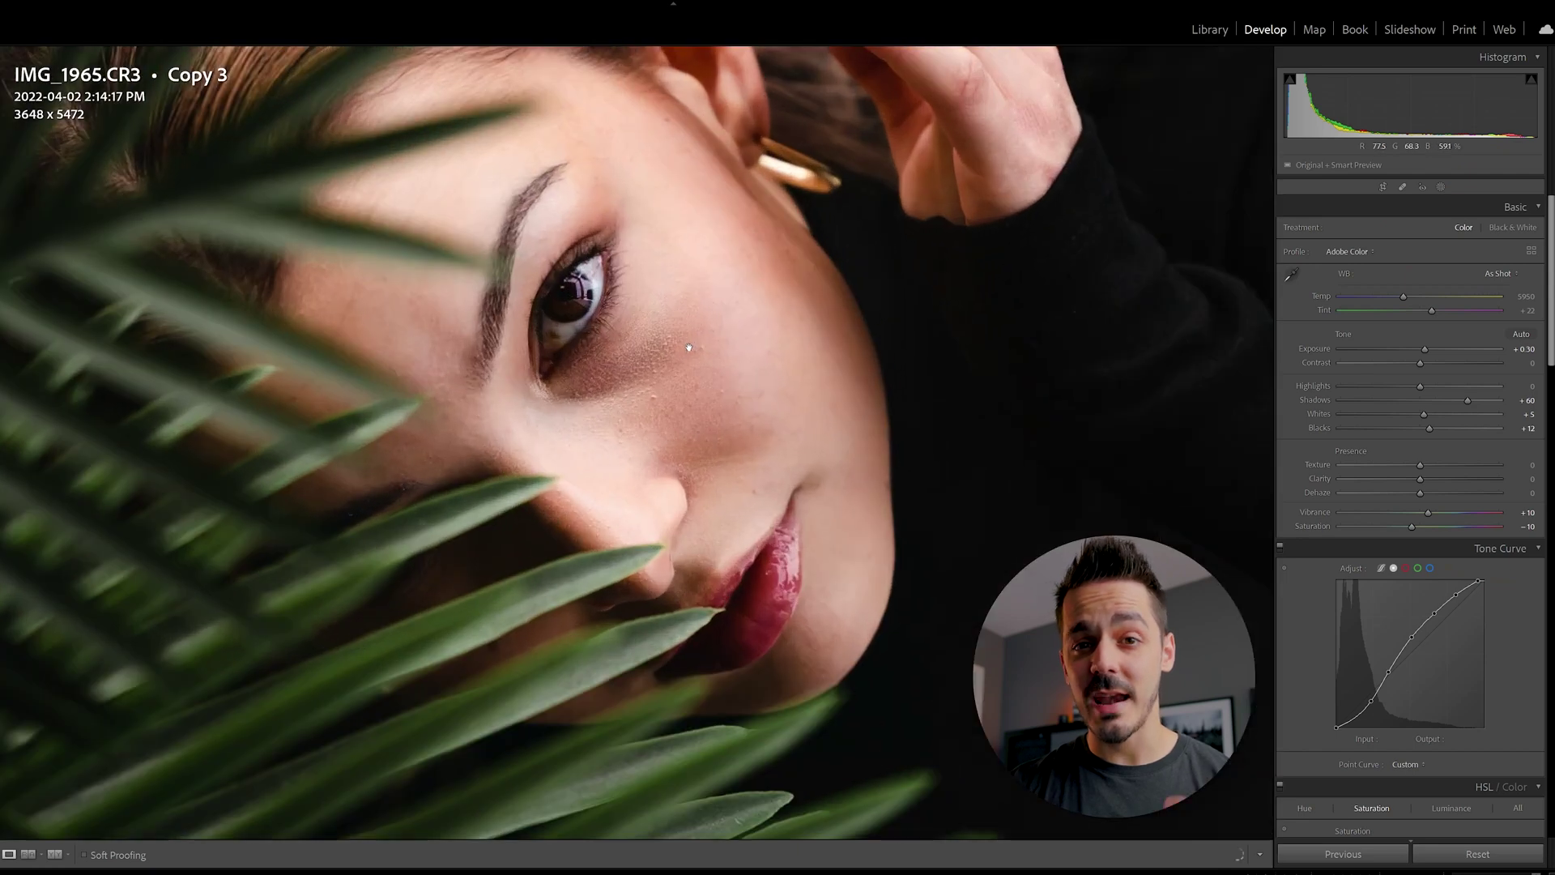
# Pan the magnified portrait and lower Texture to -45 to smooth the skin.
pyautogui.moveTo(747, 357); pyautogui.dragTo(738, 348)
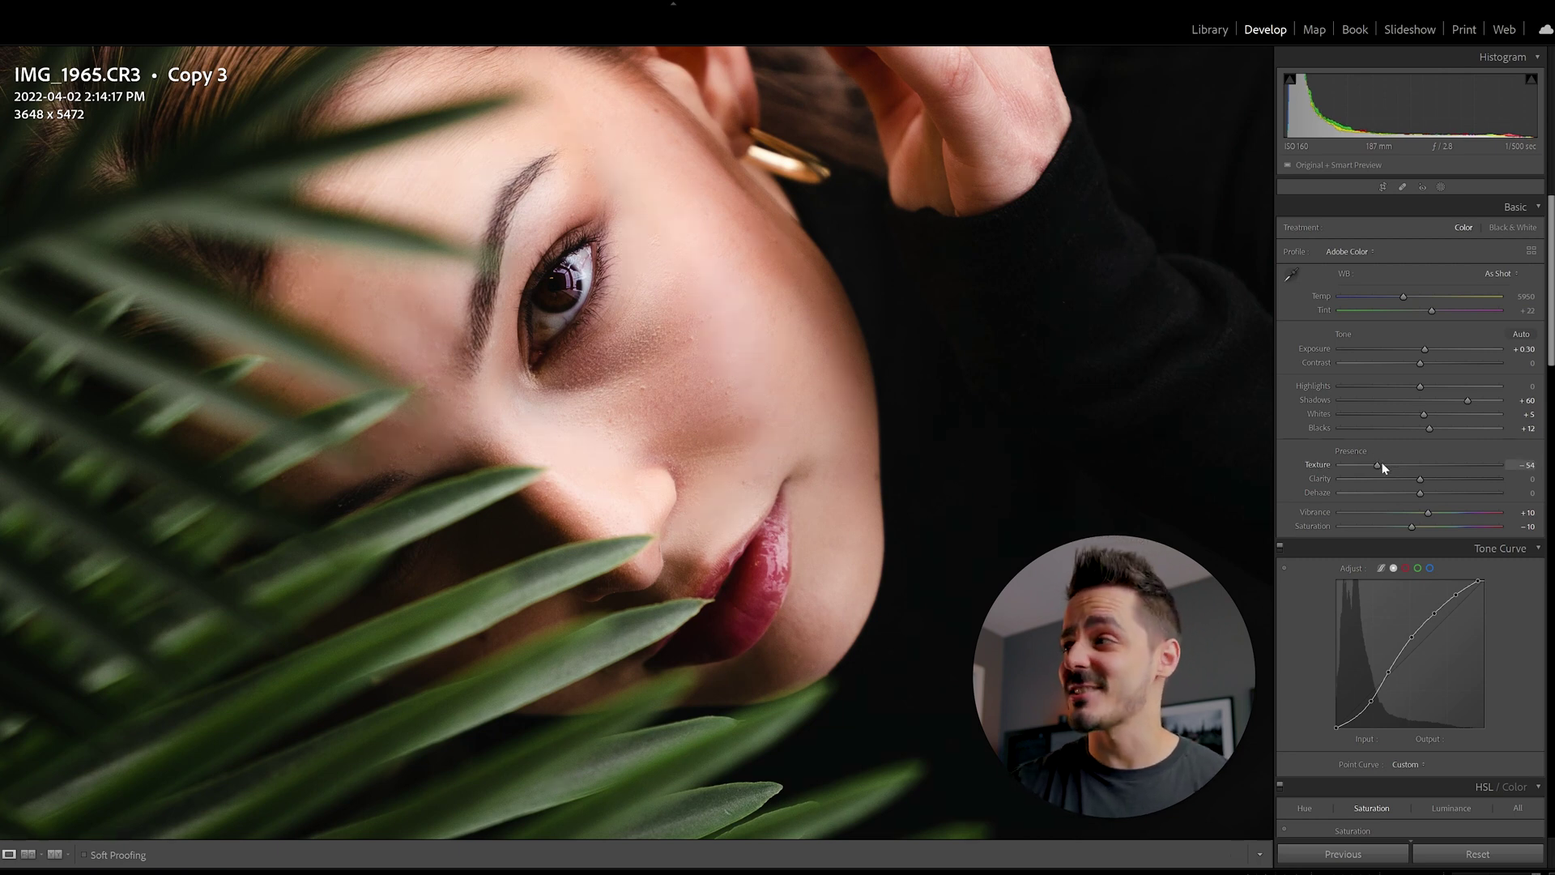
pyautogui.moveTo(1383, 467); pyautogui.dragTo(1350, 469)
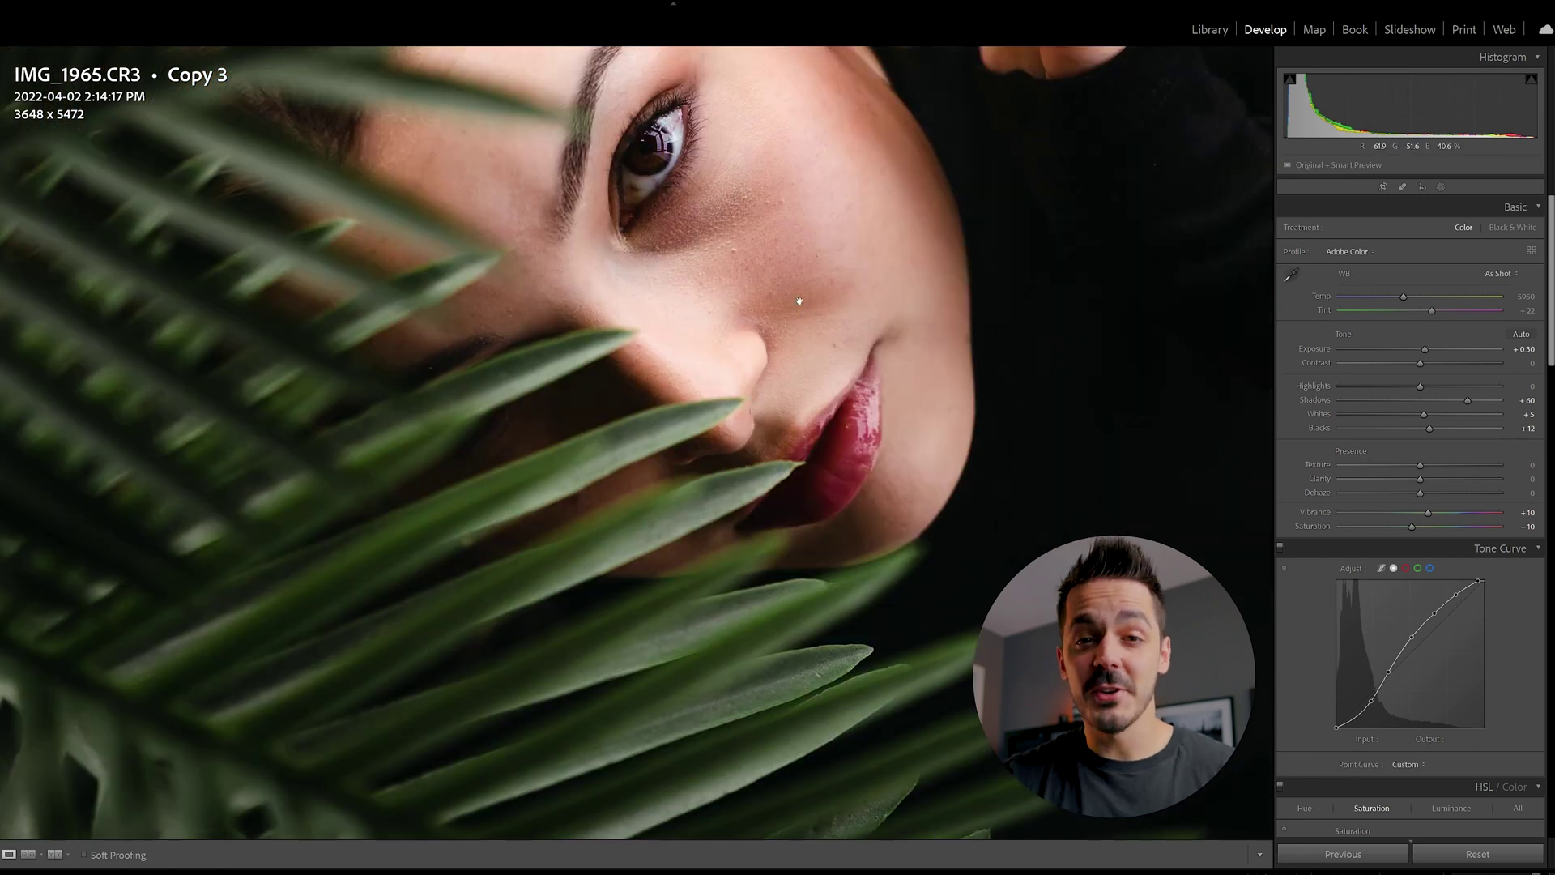
# Soften the close-up portrait with Texture at -11 and Clarity at -22, then return to full view.
pyautogui.moveTo(798, 306); pyautogui.dragTo(818, 254)
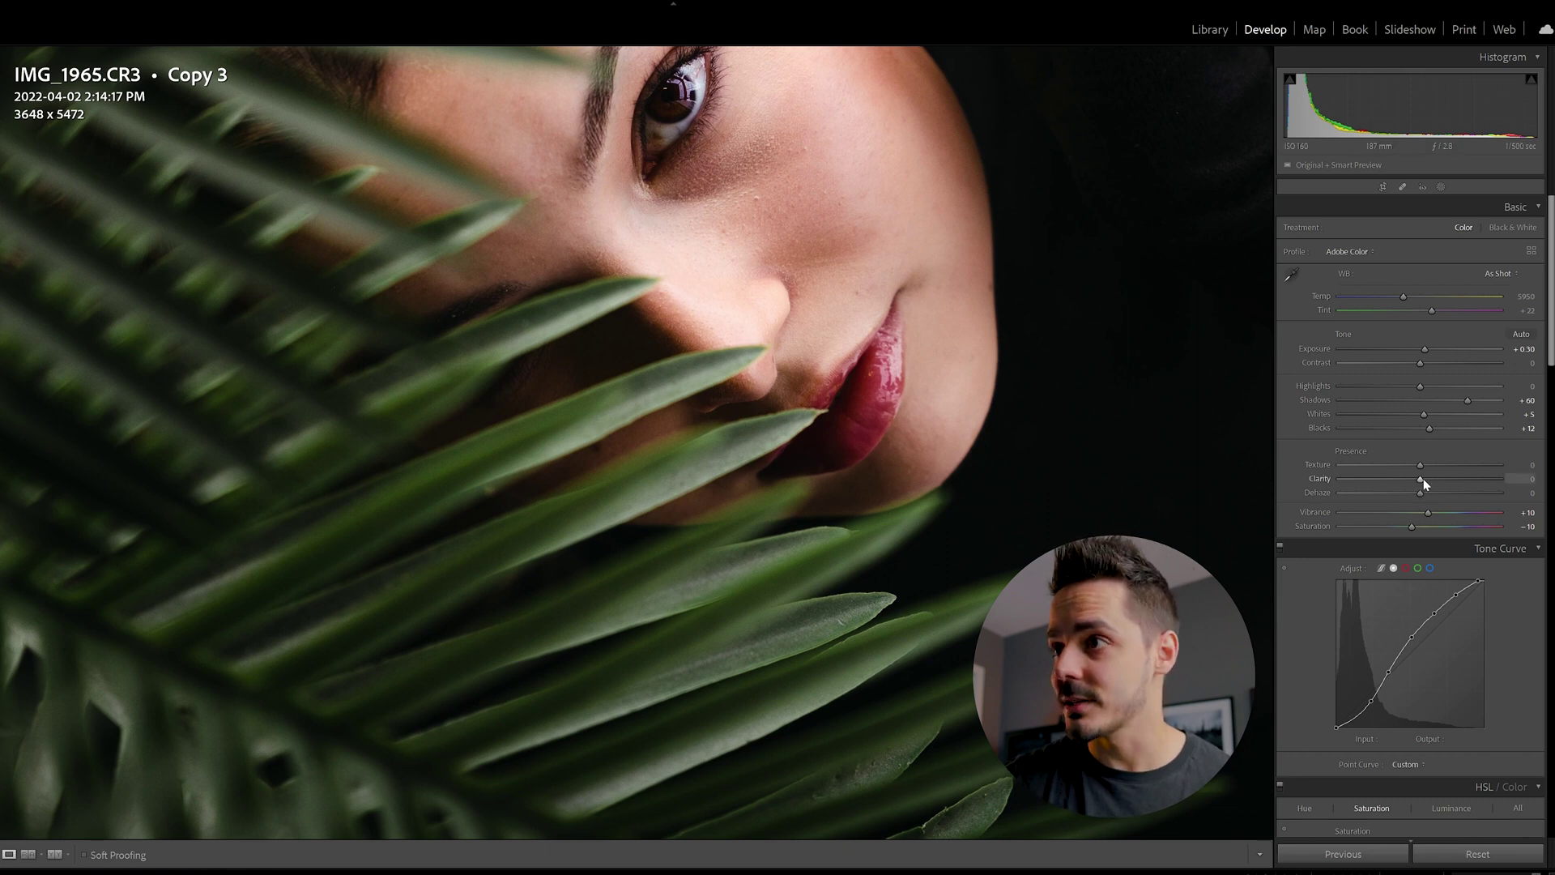
pyautogui.moveTo(1422, 479)
pyautogui.mouseDown()
pyautogui.moveTo(1469, 479)
pyautogui.moveTo(1358, 477)
pyautogui.moveTo(1418, 477)
pyautogui.mouseUp()
pyautogui.press('z')
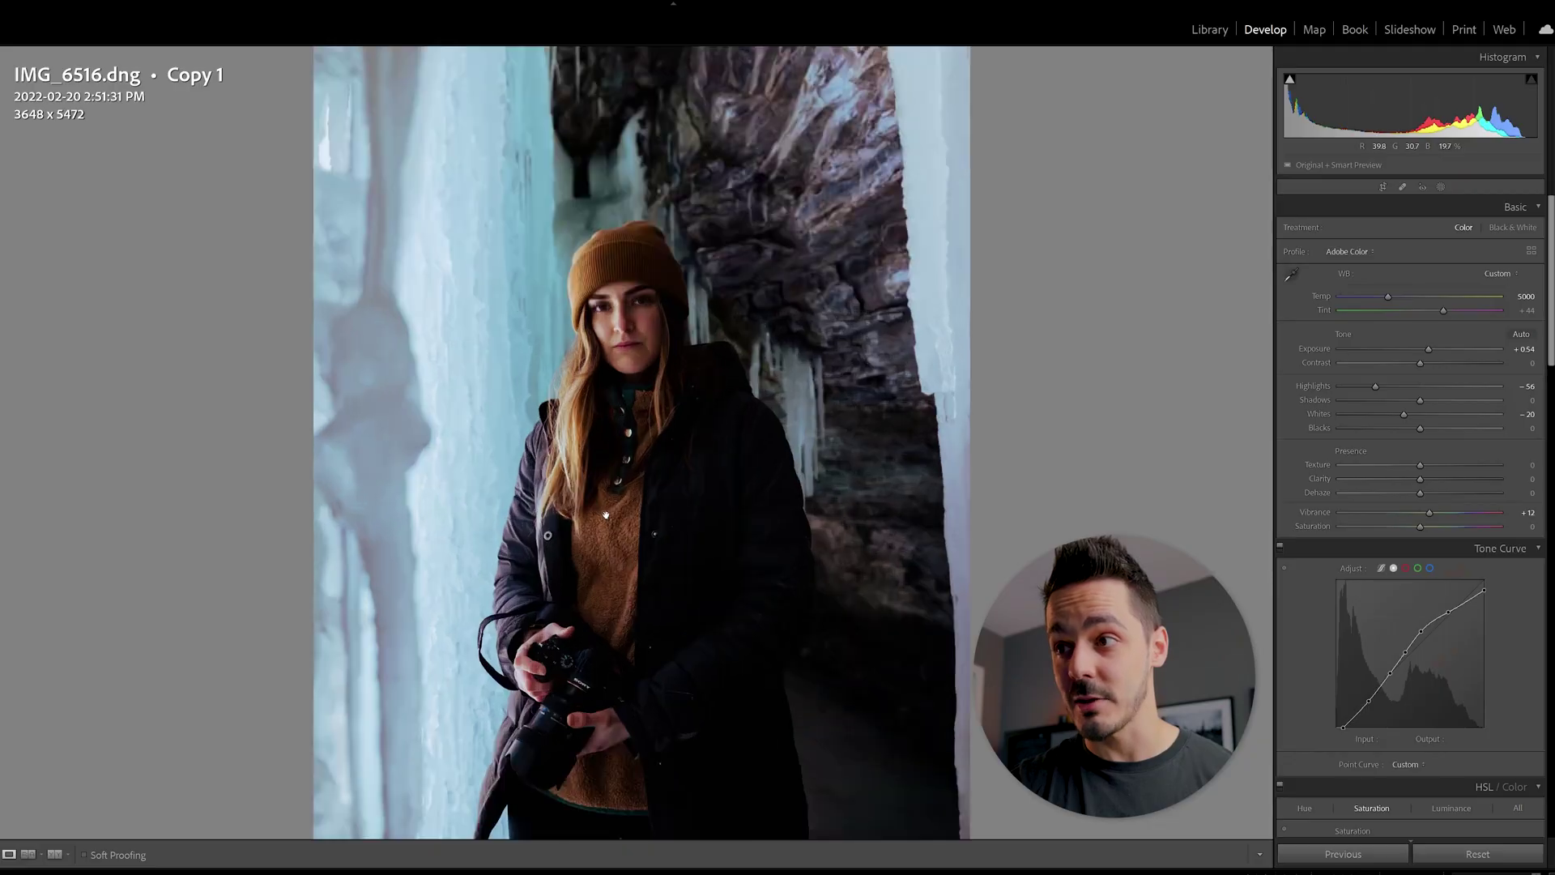
# Zoom to the woman's face and hat, raise Texture, then reset Texture to 0.
pyautogui.click(965, 479)
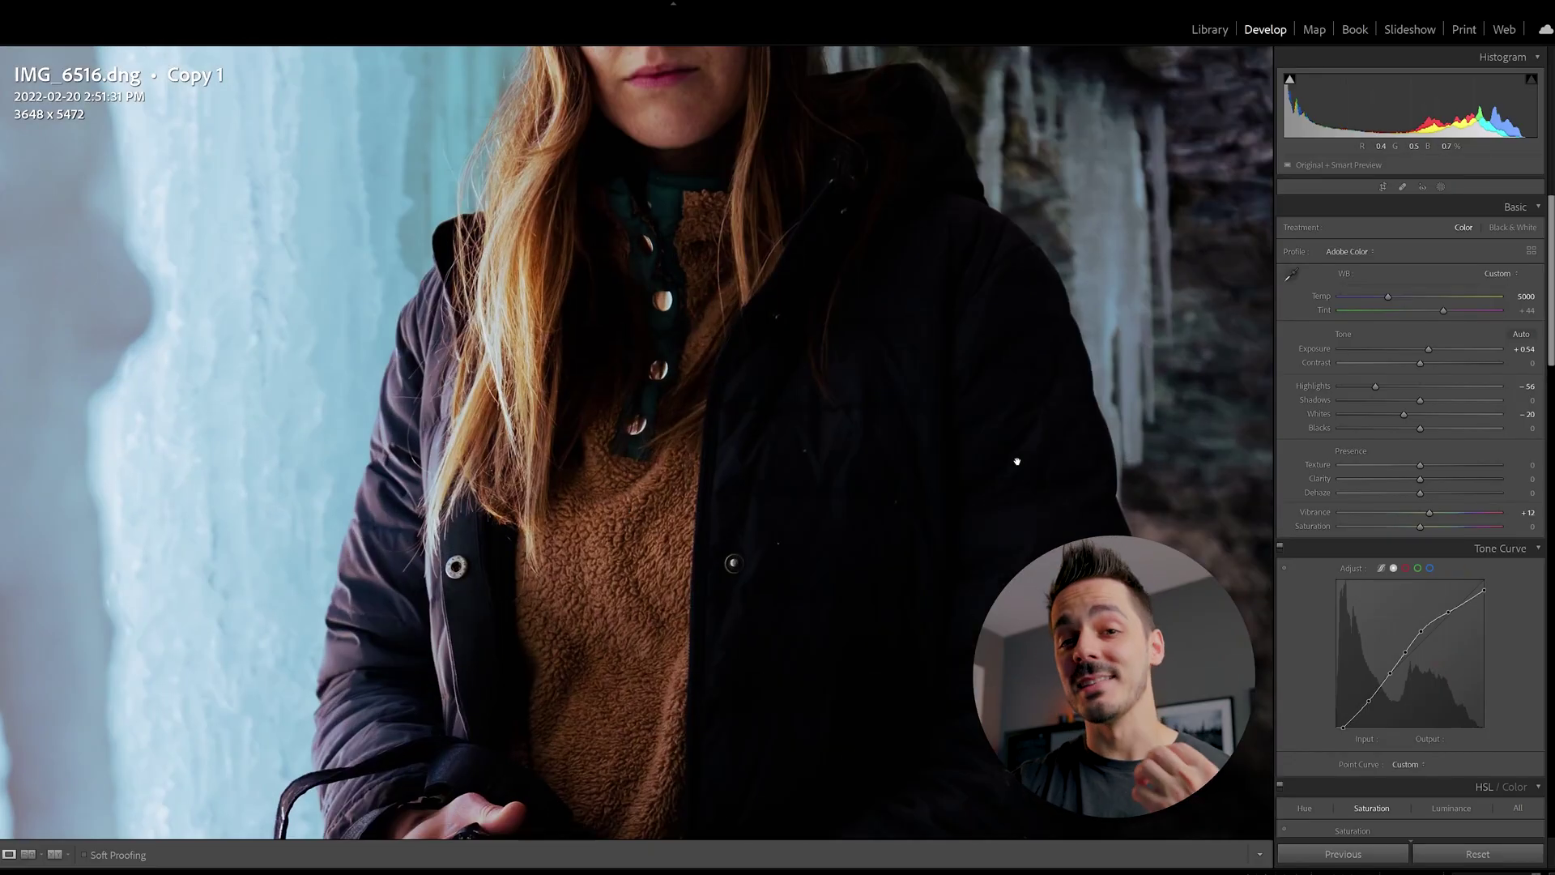
pyautogui.moveTo(1017, 454); pyautogui.dragTo(1014, 600)
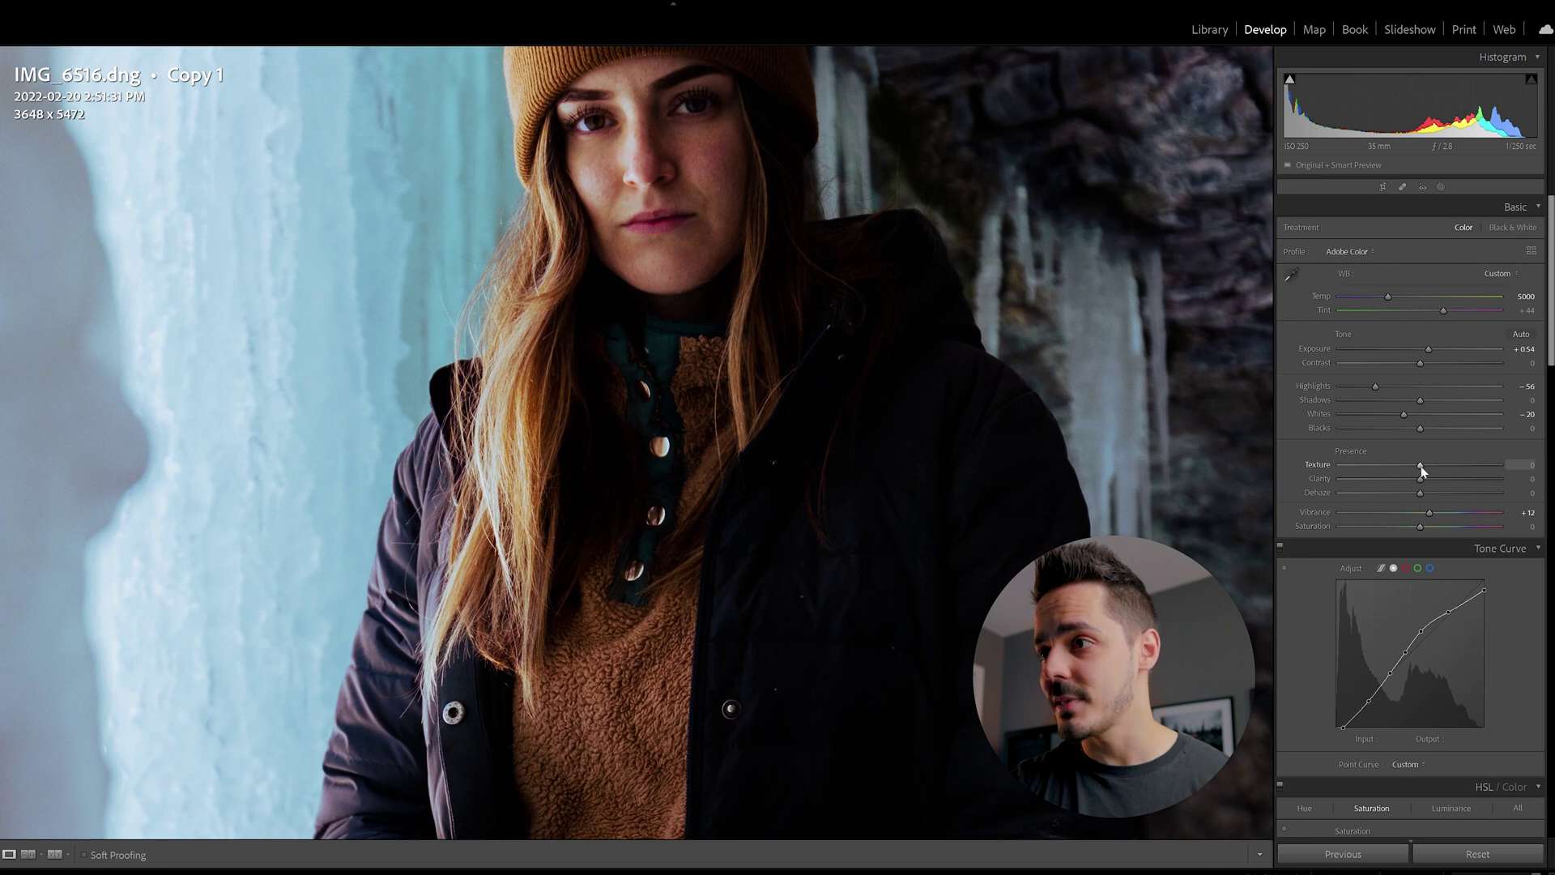
pyautogui.moveTo(1439, 466); pyautogui.dragTo(1453, 468)
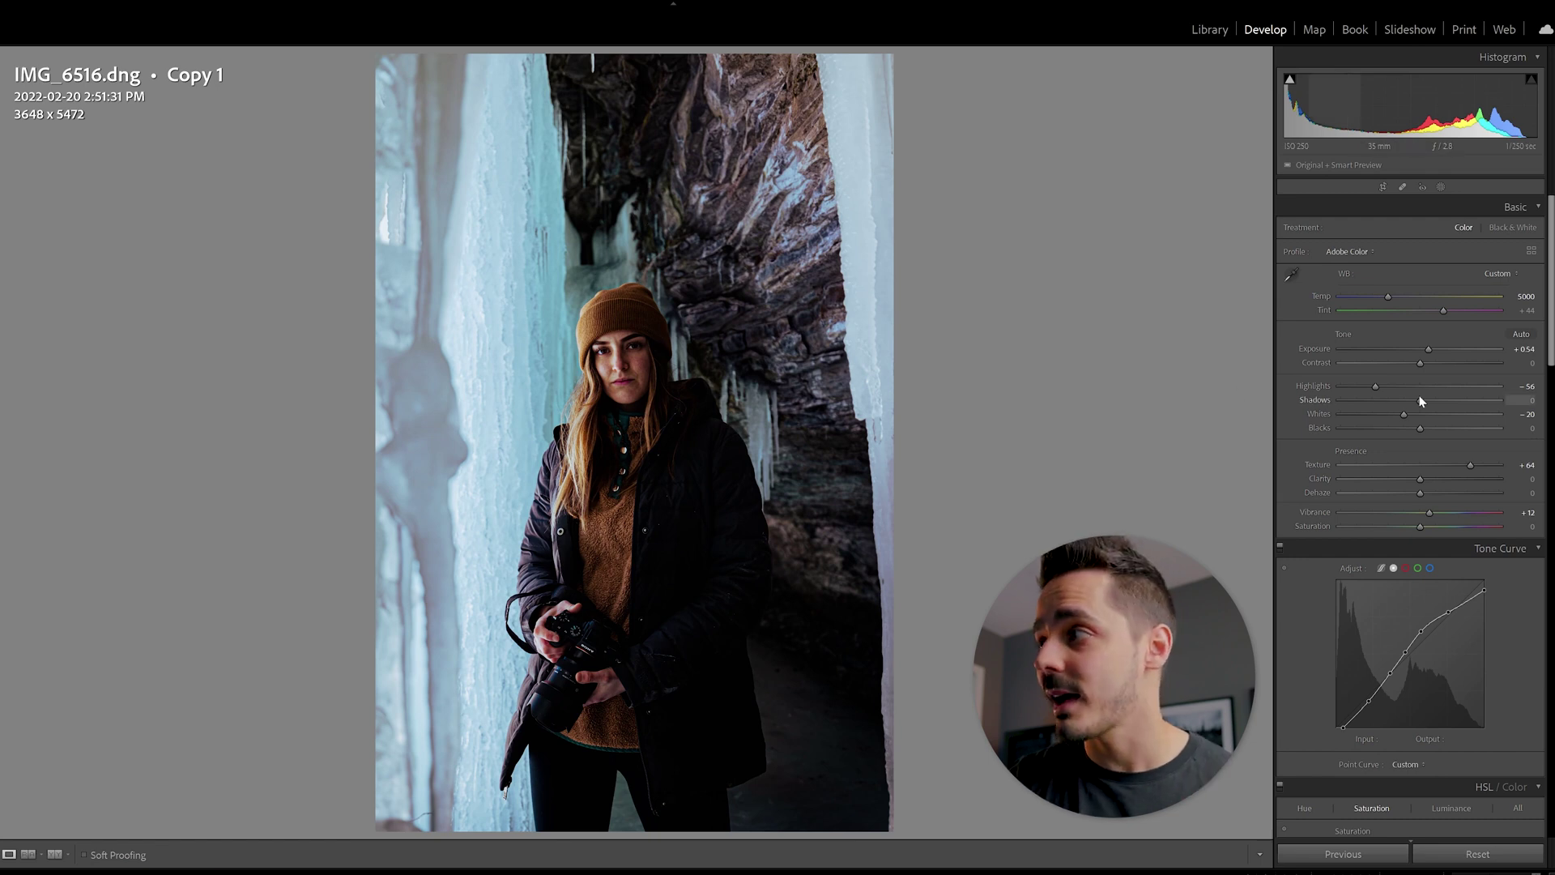
pyautogui.doubleClick(1463, 466)
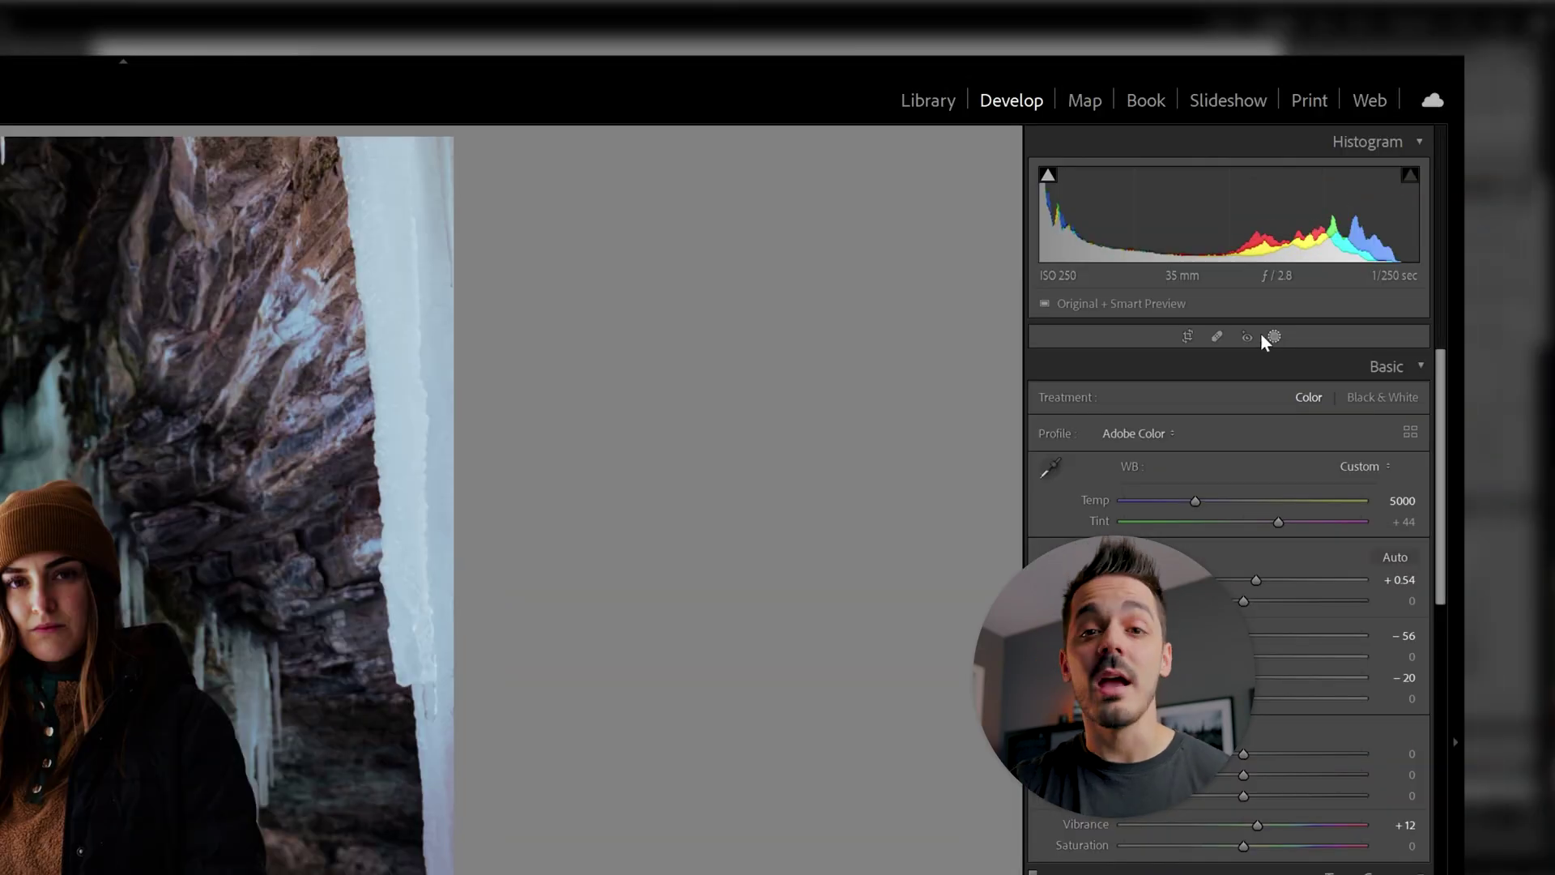
# Paint a new brush mask with Texture +45 over the woman's hat and sweater.
pyautogui.click(1441, 187)
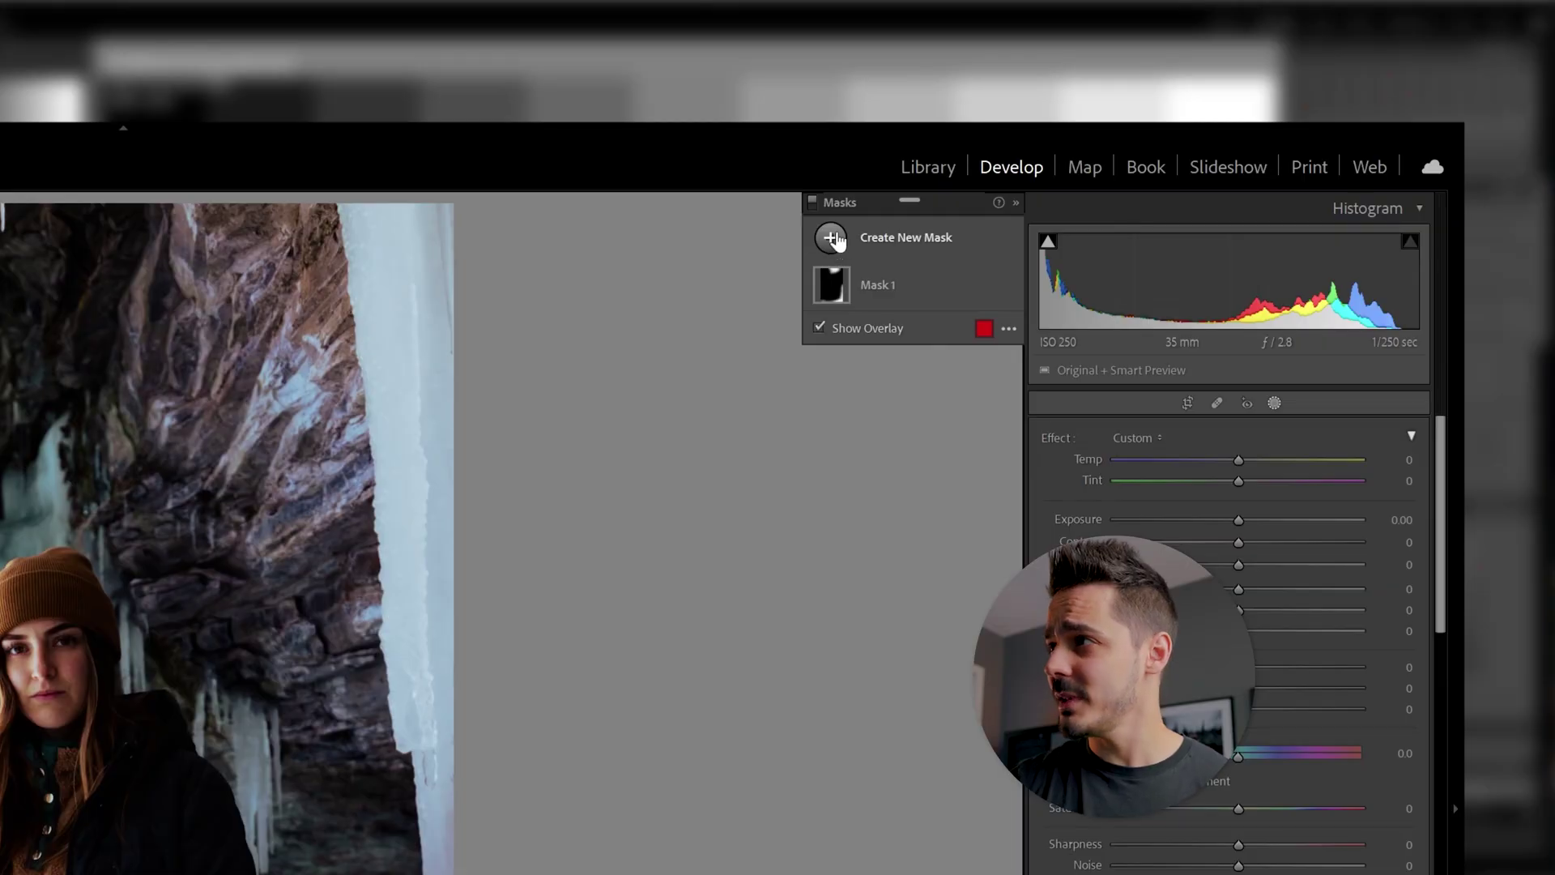
pyautogui.click(834, 239)
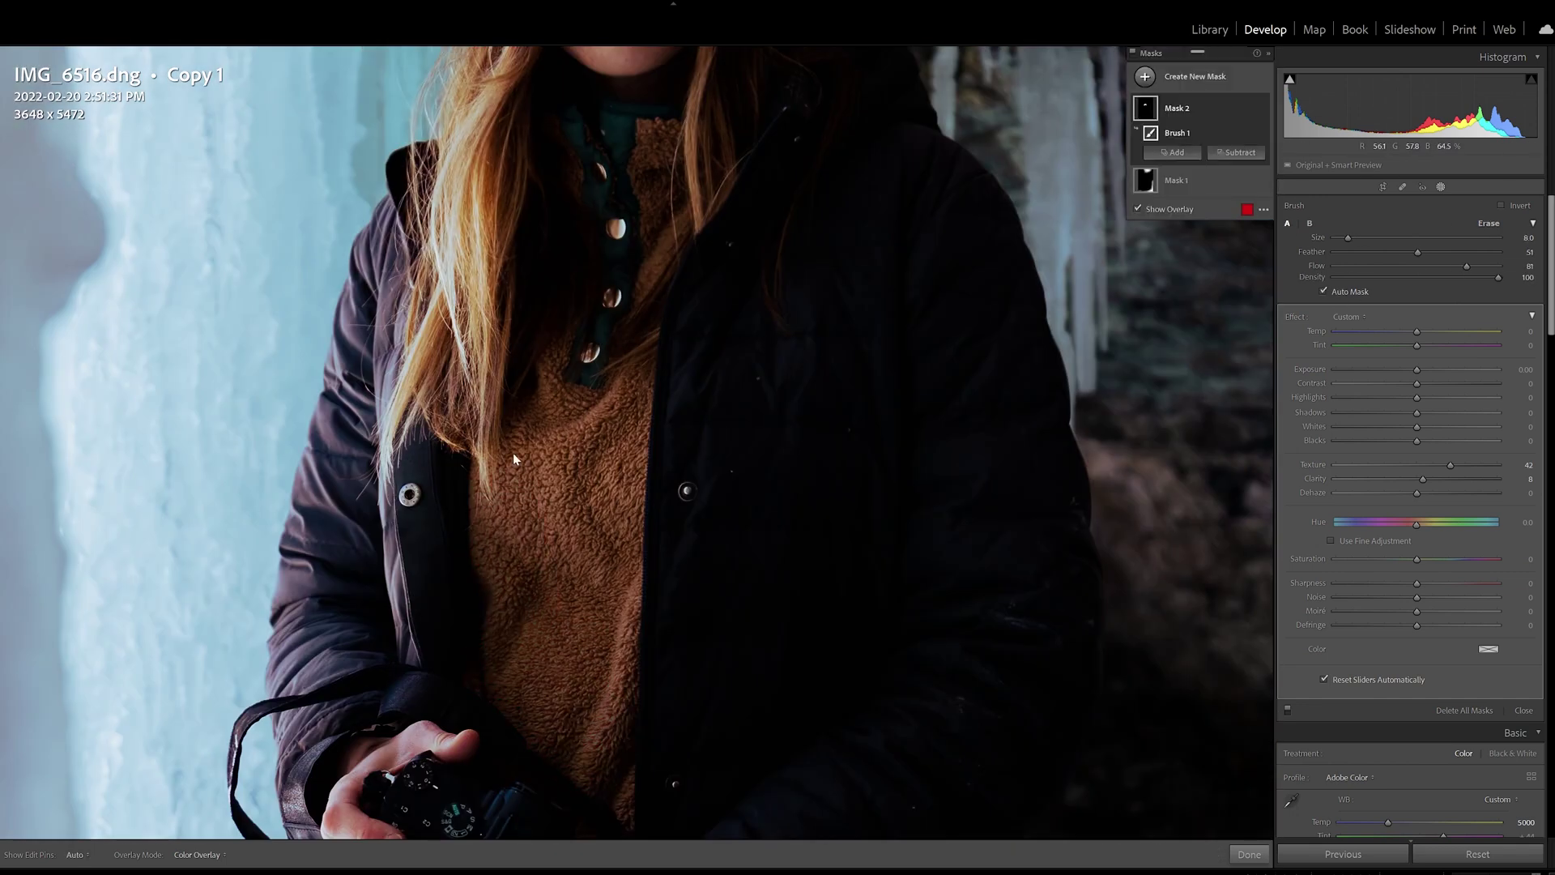
pyautogui.moveTo(513, 455); pyautogui.dragTo(573, 732)
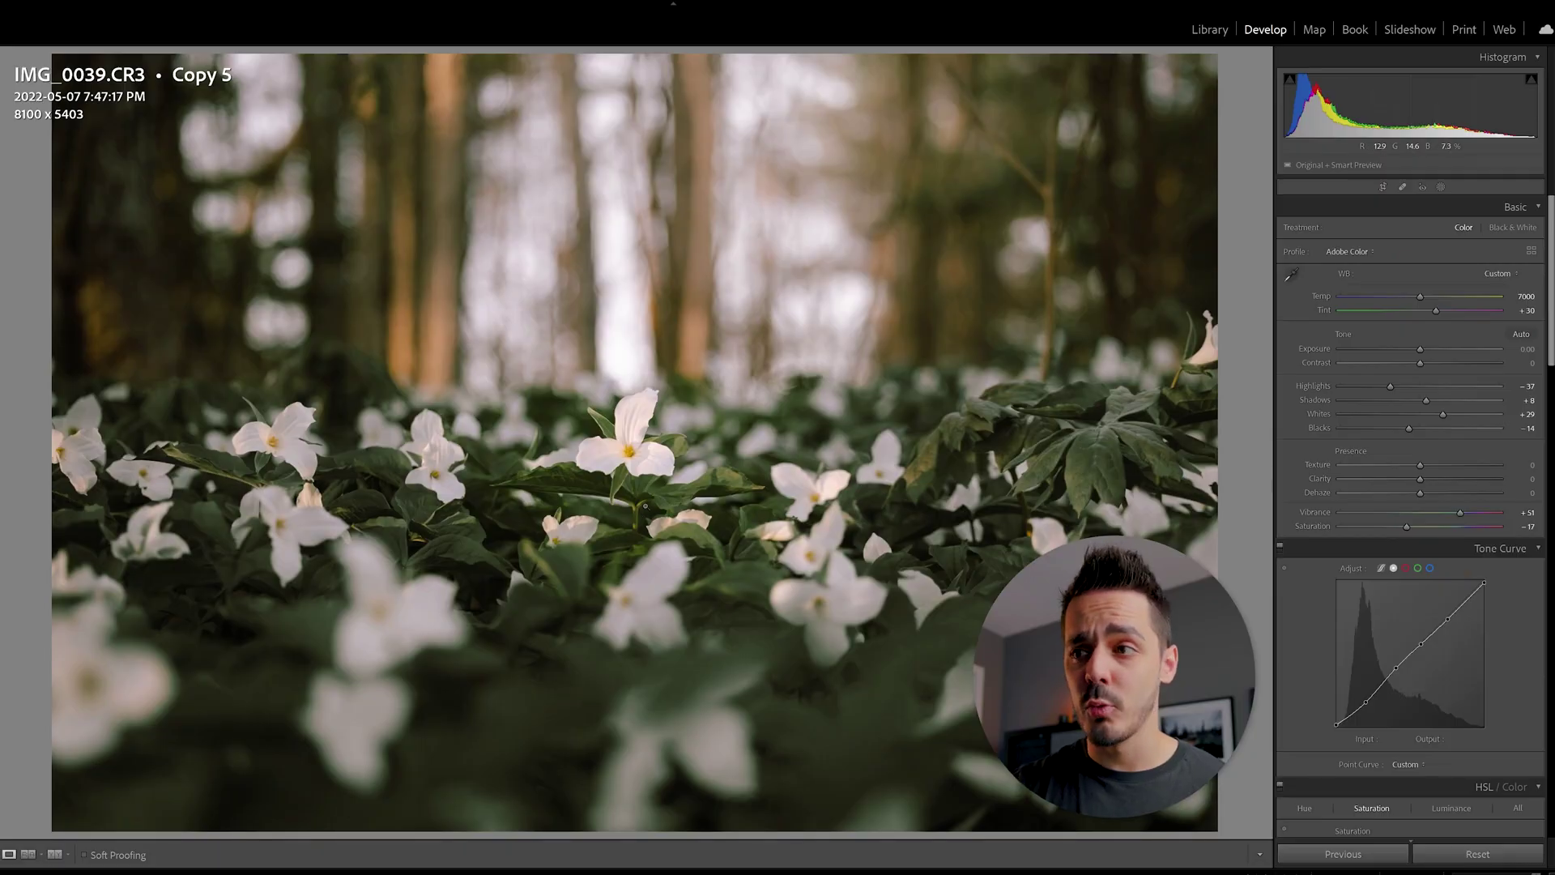
# Zoom into the central trillium and pan the close-up across the flower.
pyautogui.click(669, 490)
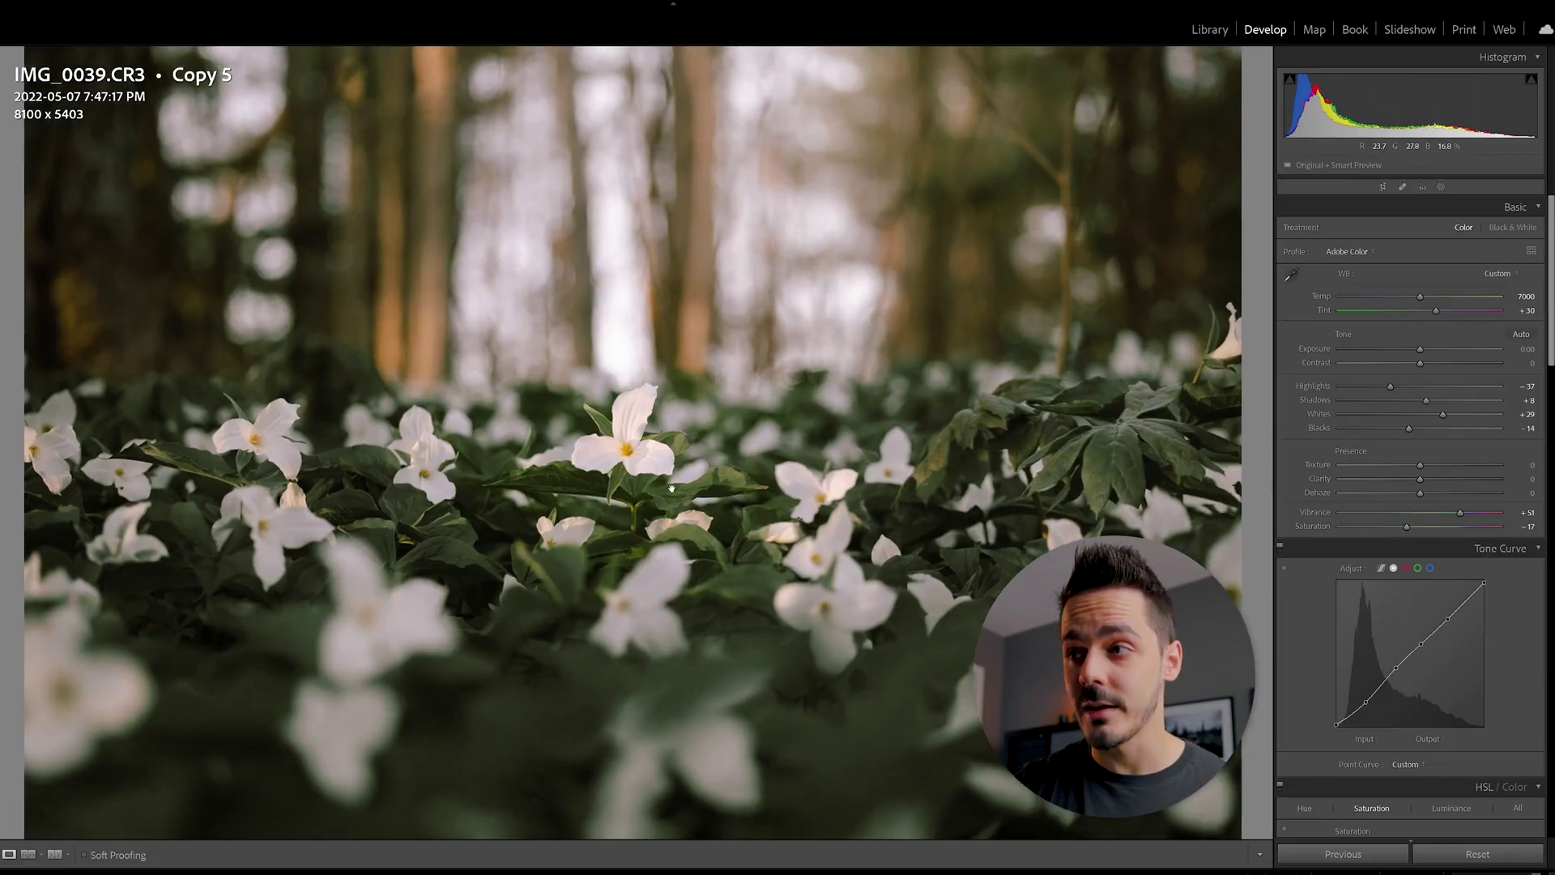
pyautogui.moveTo(673, 532); pyautogui.dragTo(714, 583)
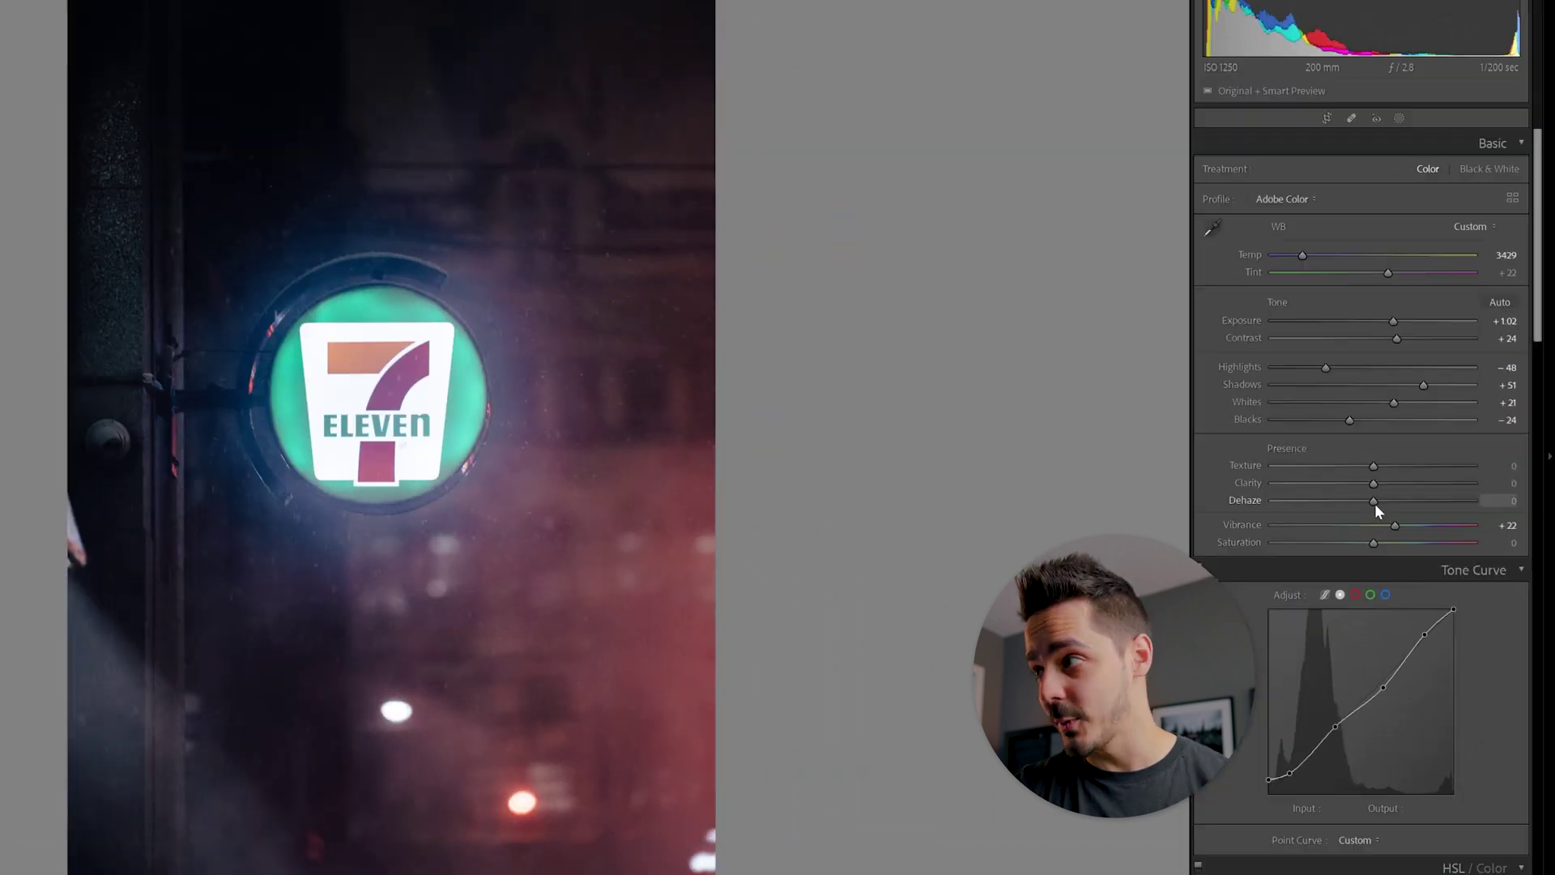
# Adjust Dehaze on the glowing 7-Eleven sign photo.
pyautogui.moveTo(1419, 494); pyautogui.dragTo(1407, 496)
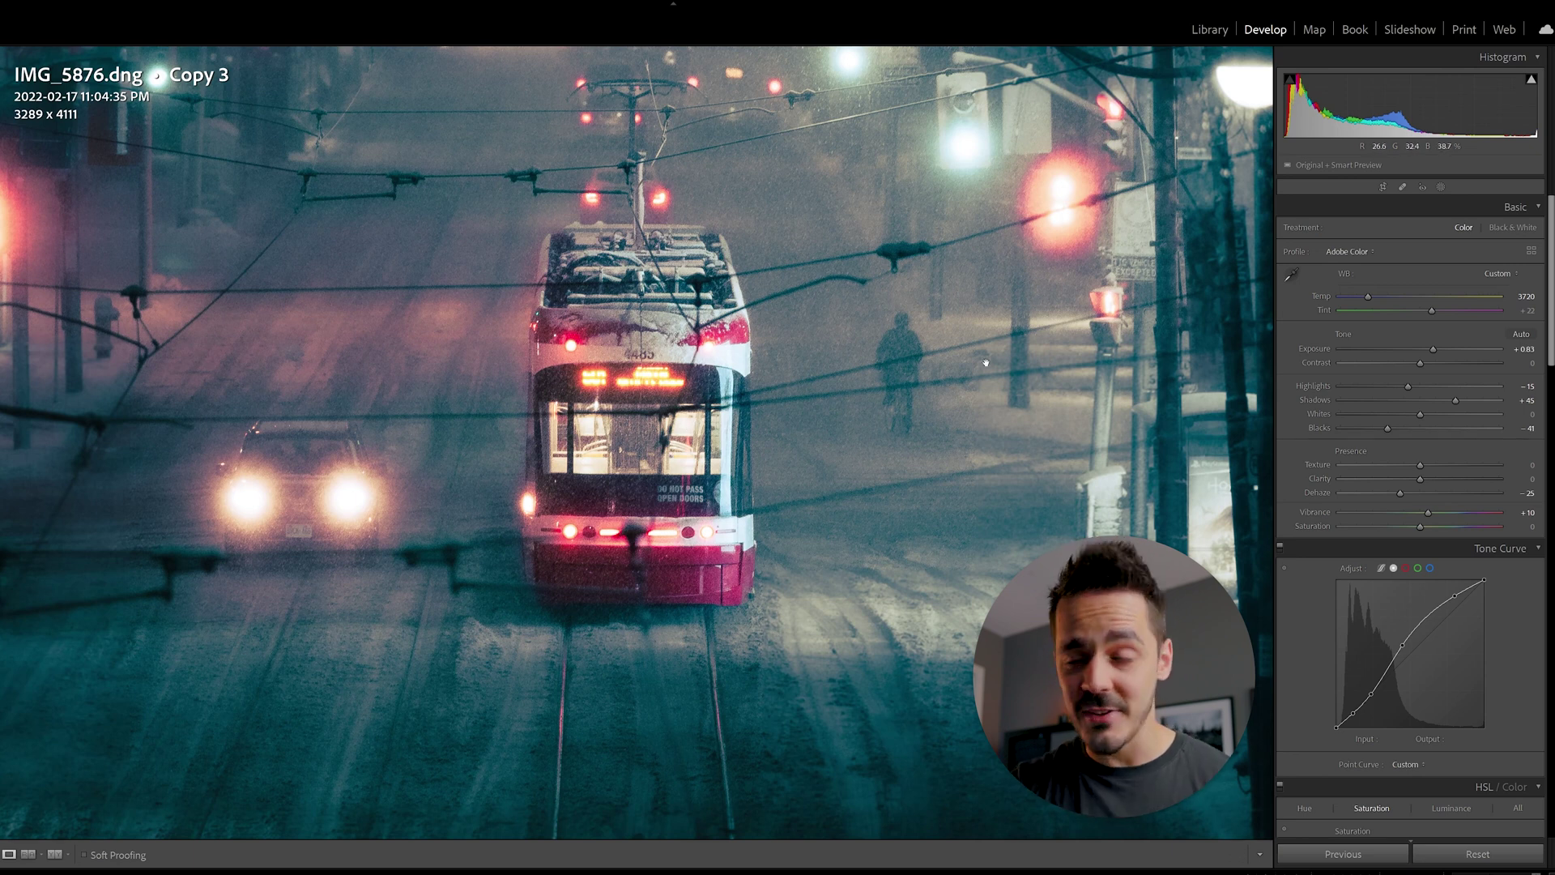
# Pan to the street lamp beside the tram, then return to Fit view.
pyautogui.moveTo(986, 362); pyautogui.dragTo(866, 415)
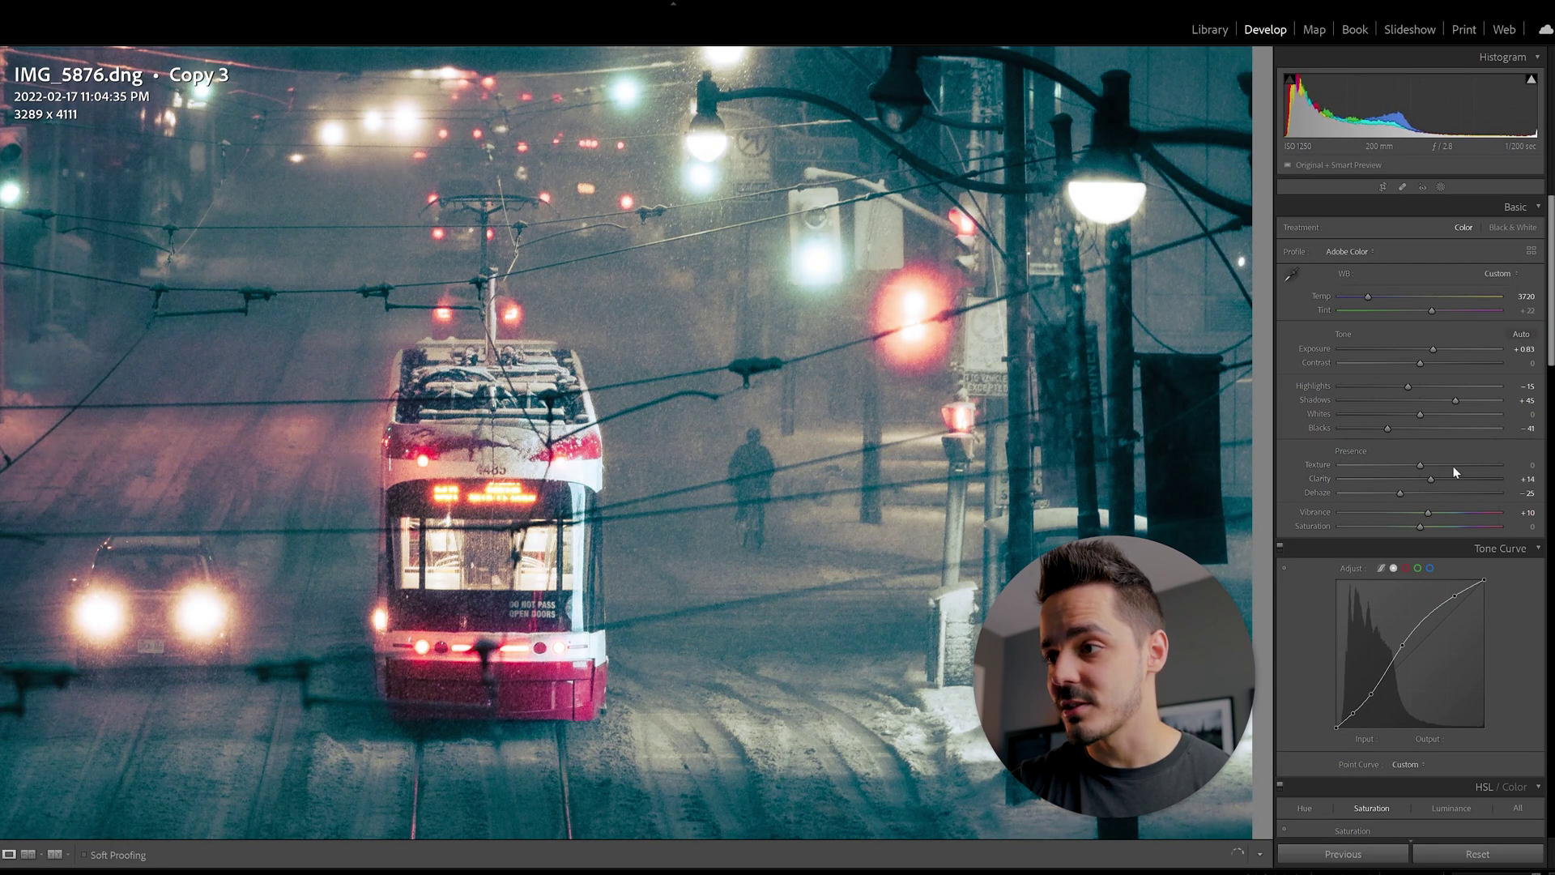
pyautogui.press('z')
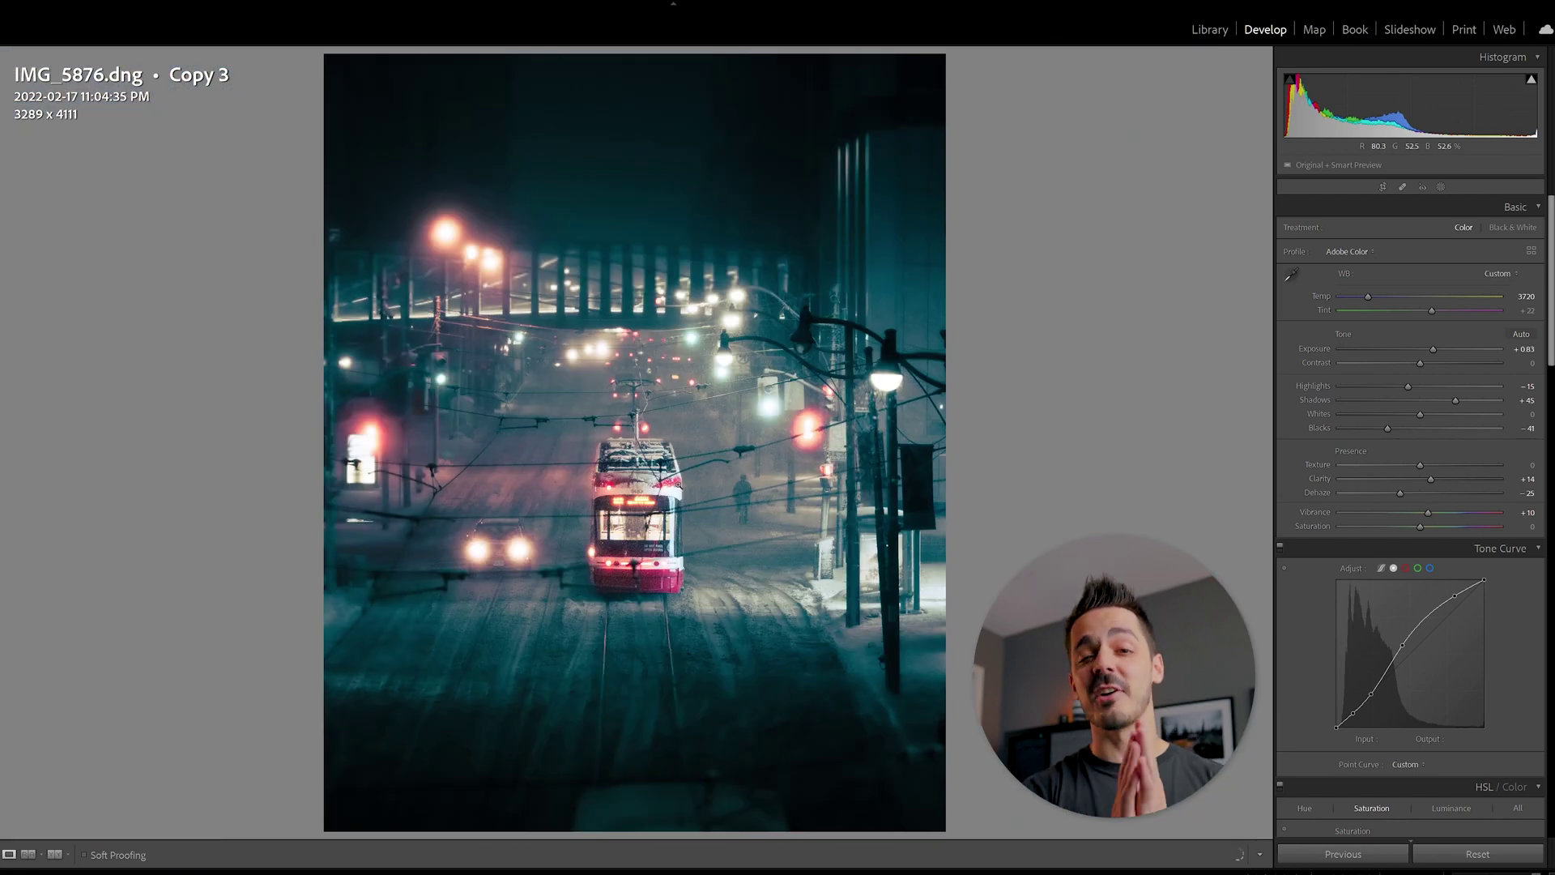